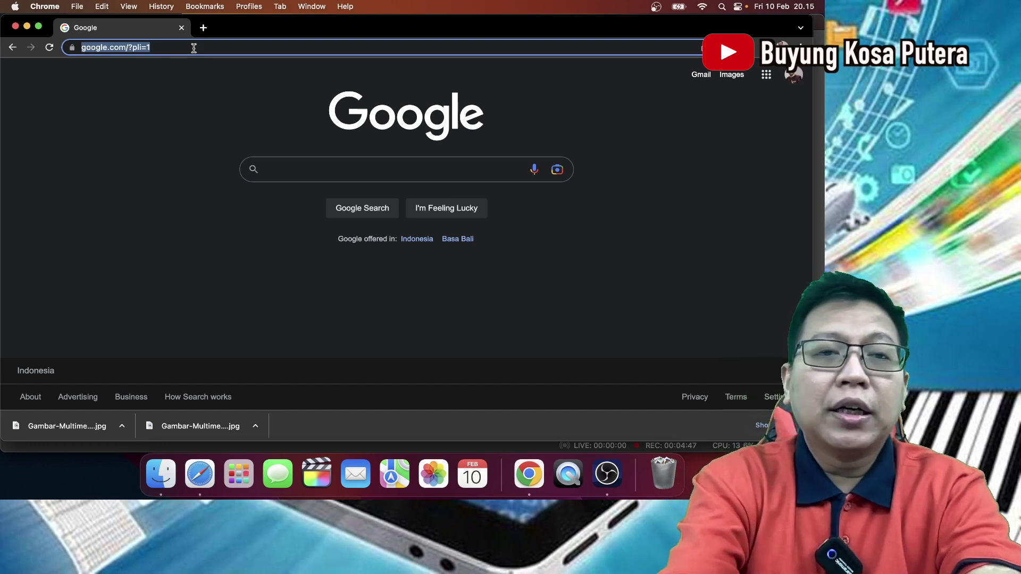
# - Go to GOOGLE.COM and launch Classroom from the Google apps grid in a new tab
pyautogui.write('GOOGLE.COM')
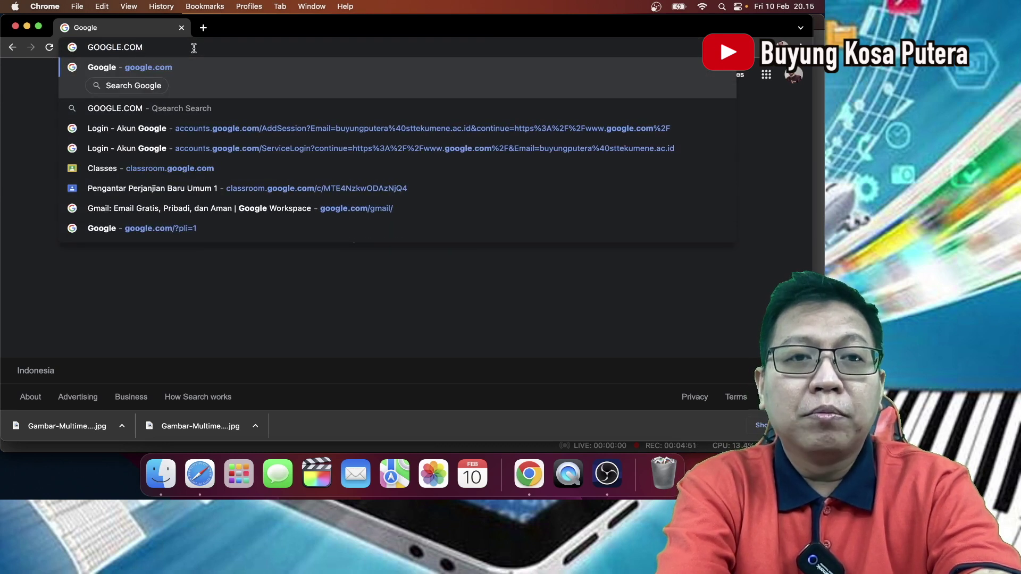
pyautogui.press('Return')
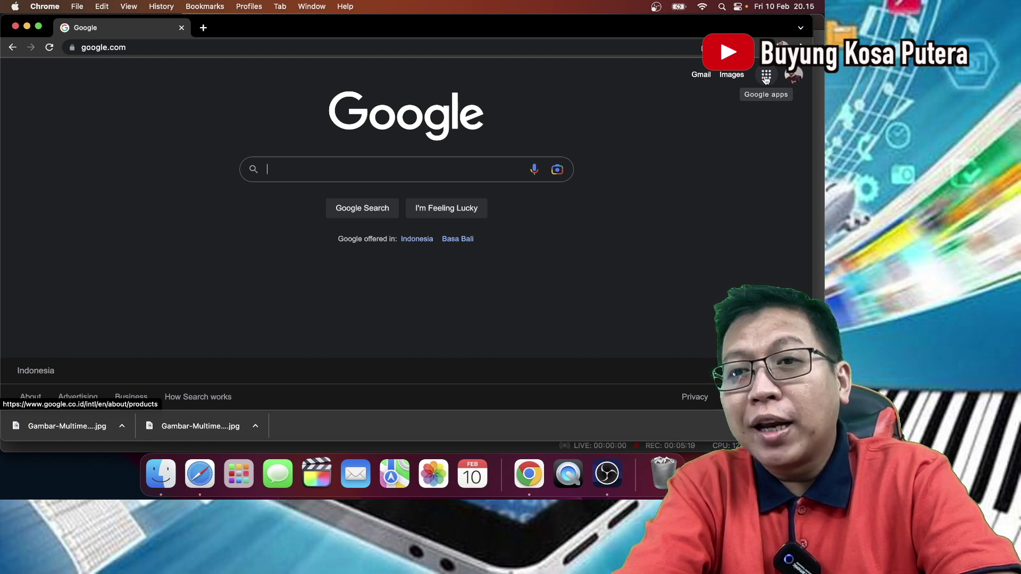
pyautogui.click(766, 76)
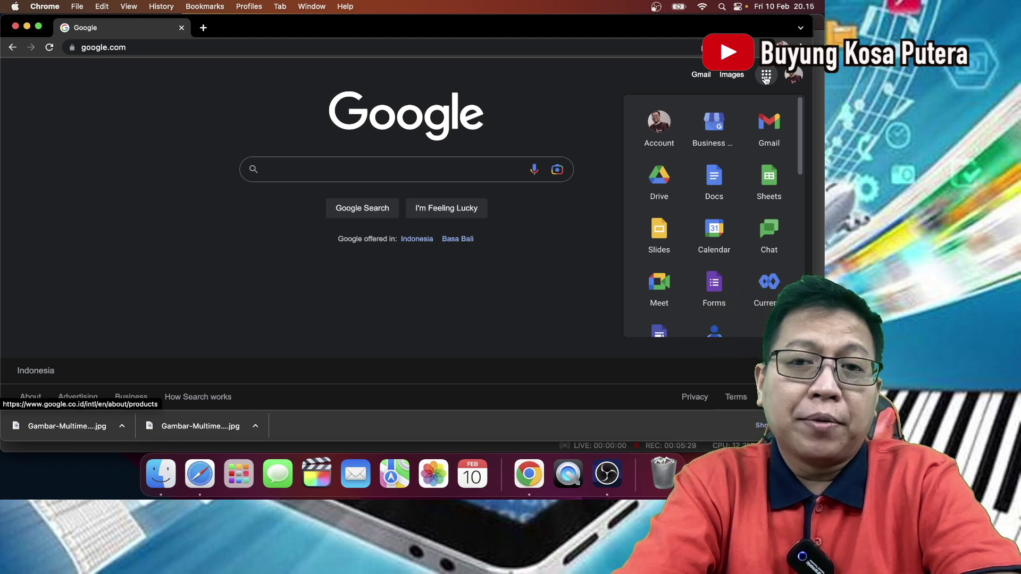
pyautogui.scroll(-5, 684, 232)
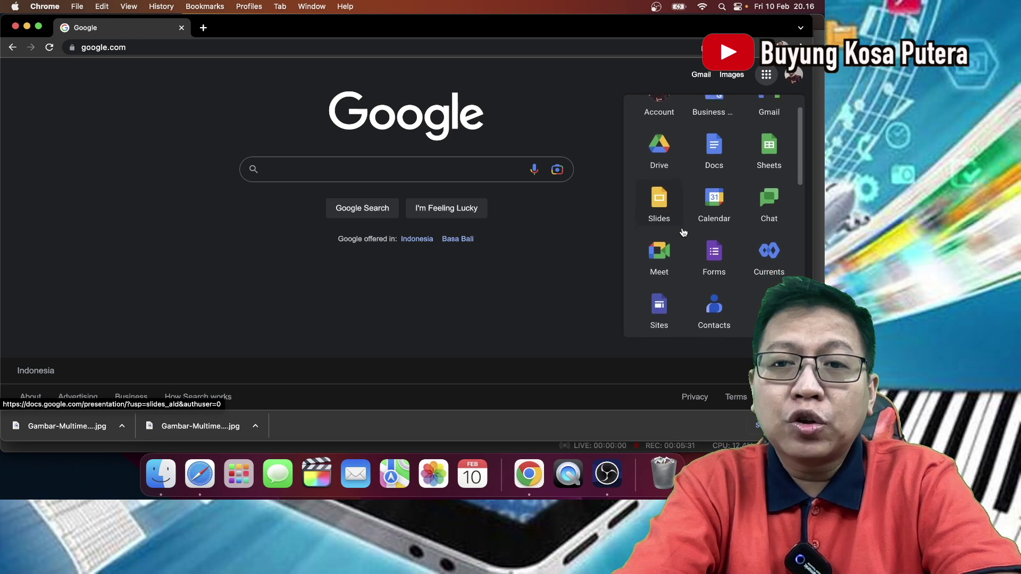
pyautogui.scroll(-8, 683, 232)
pyautogui.scroll(-3, 683, 232)
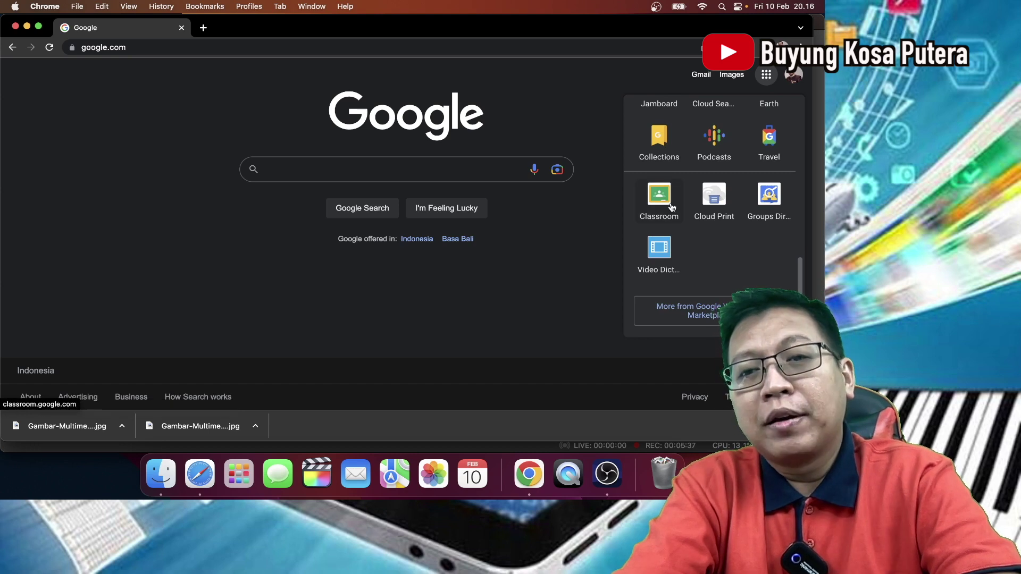
pyautogui.click(666, 204)
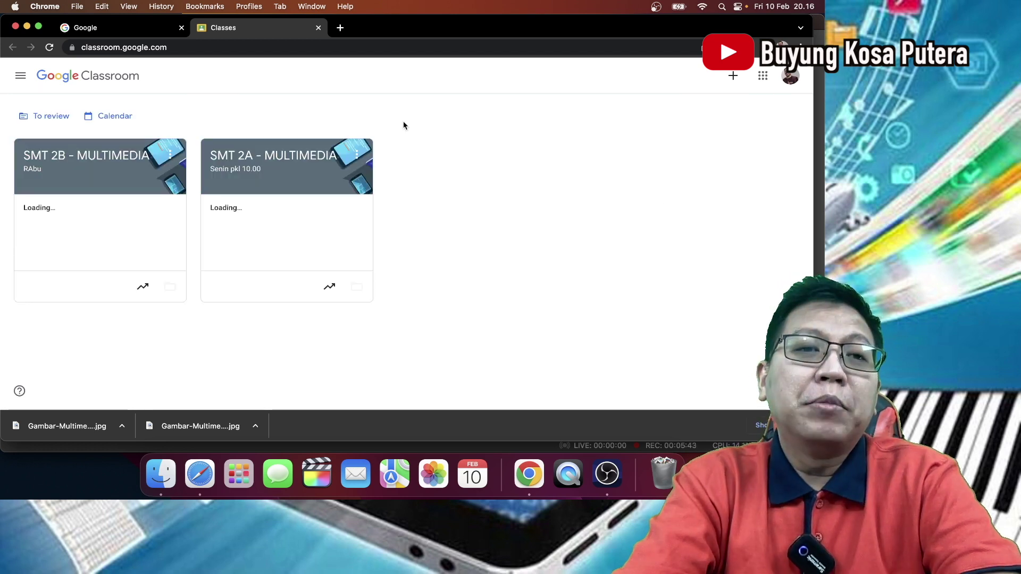
# - Sign out of the school Google account from the avatar menu
pyautogui.click(87, 48)
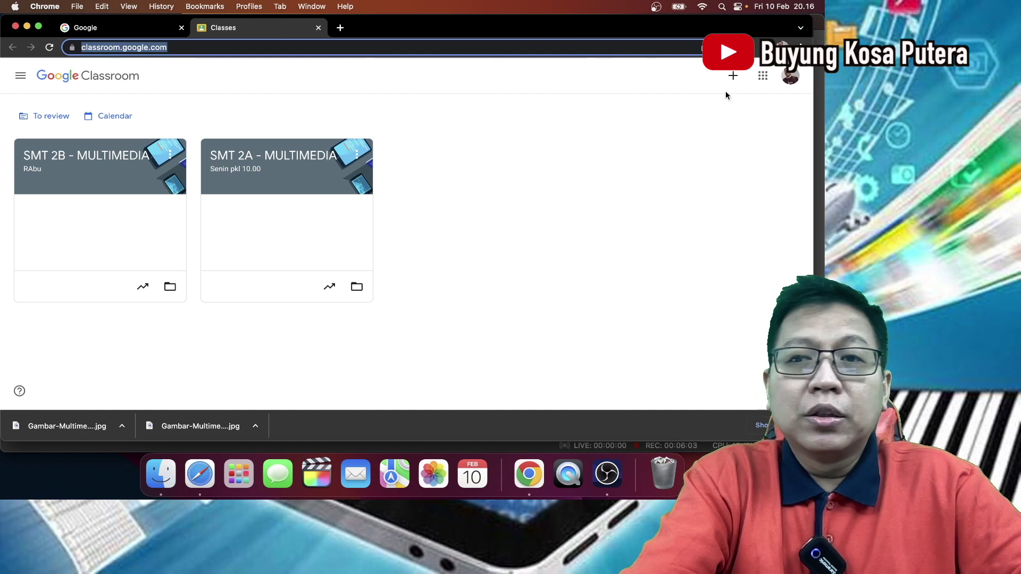
pyautogui.click(790, 75)
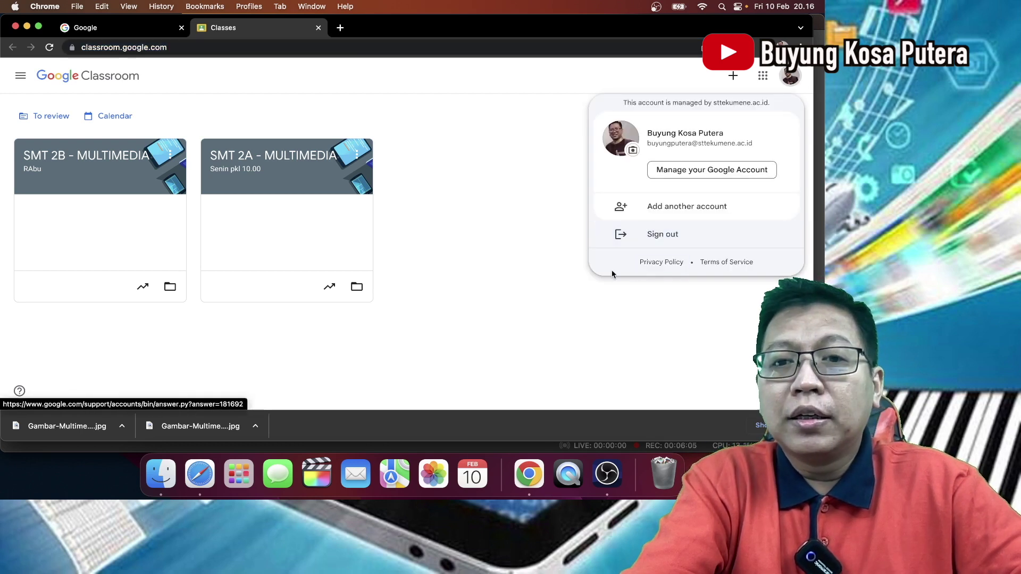
pyautogui.click(666, 245)
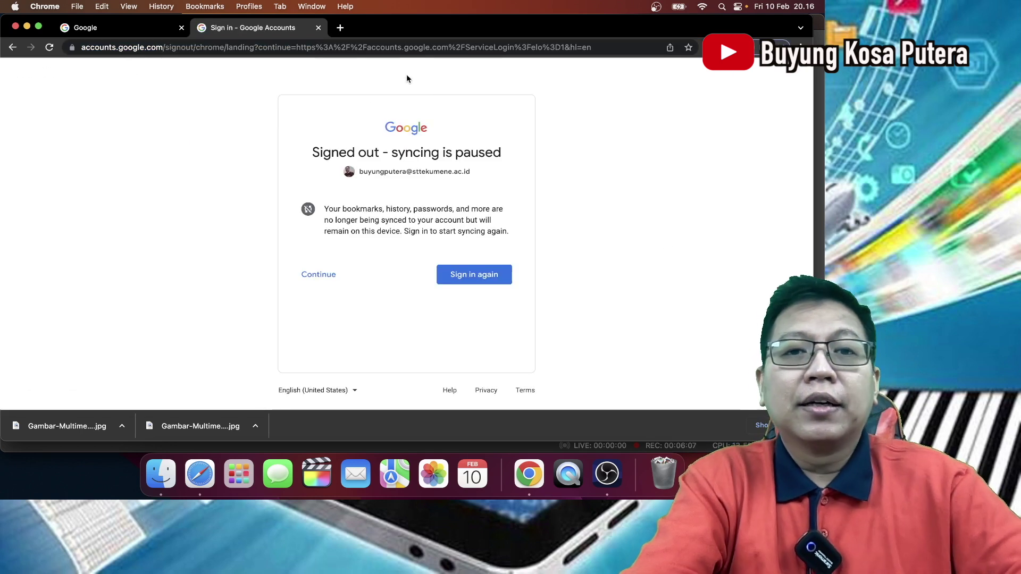
# - Go to the Classroom site and sign back in with the school account's e-mail and password
pyautogui.click(404, 49)
pyautogui.write('CLASS')
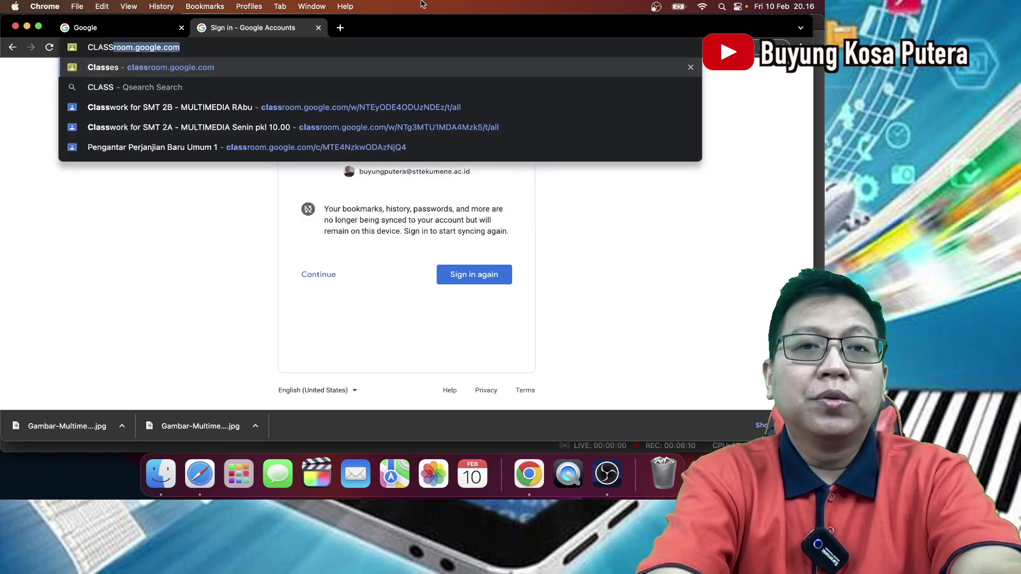
pyautogui.press('Return')
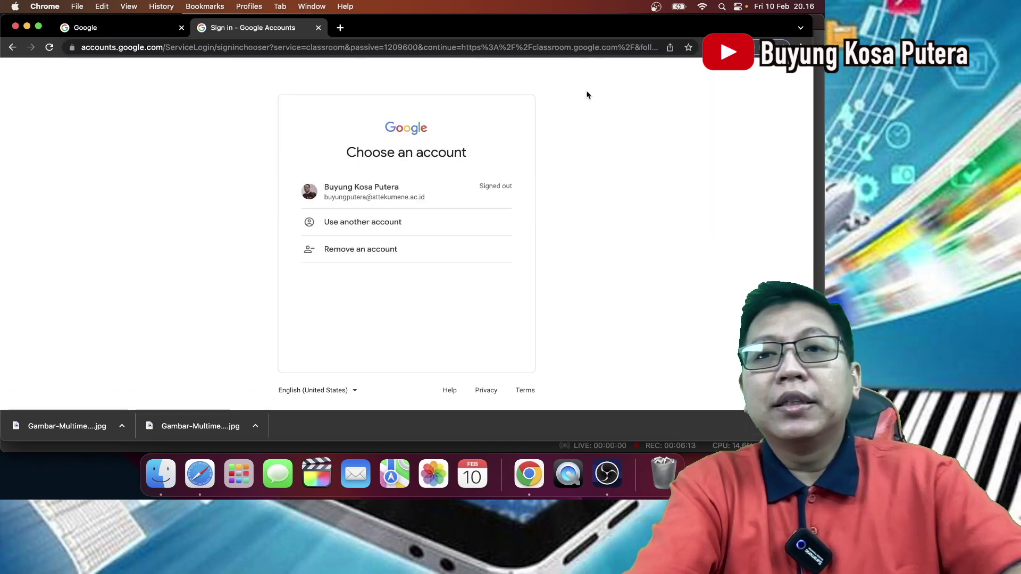
pyautogui.click(771, 47)
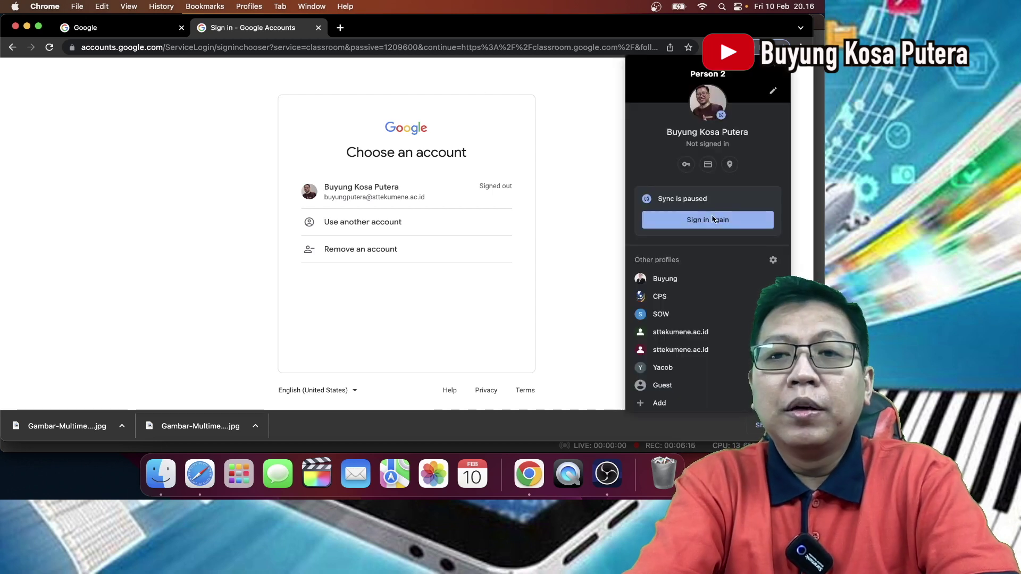
pyautogui.click(712, 219)
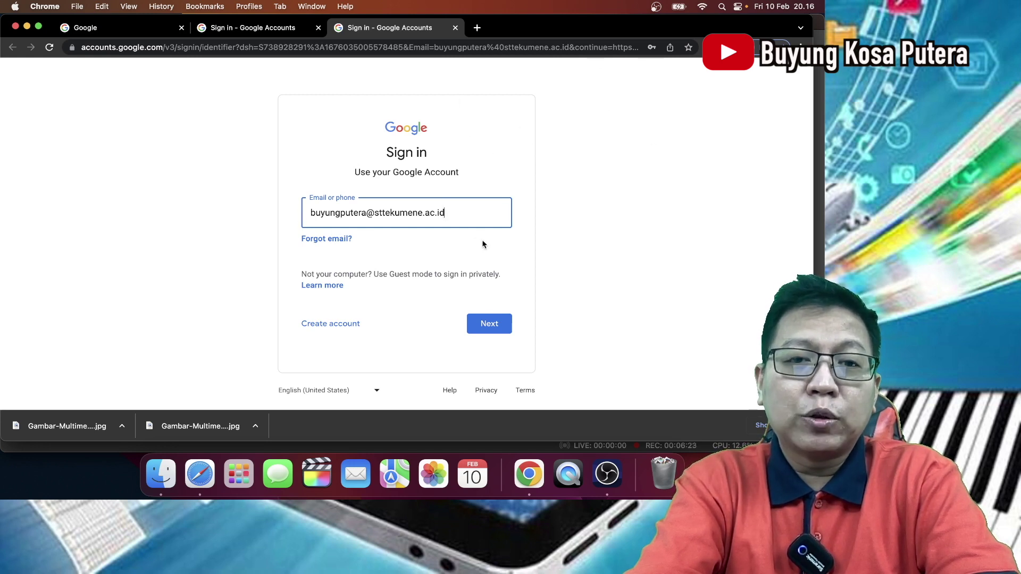
pyautogui.click(485, 323)
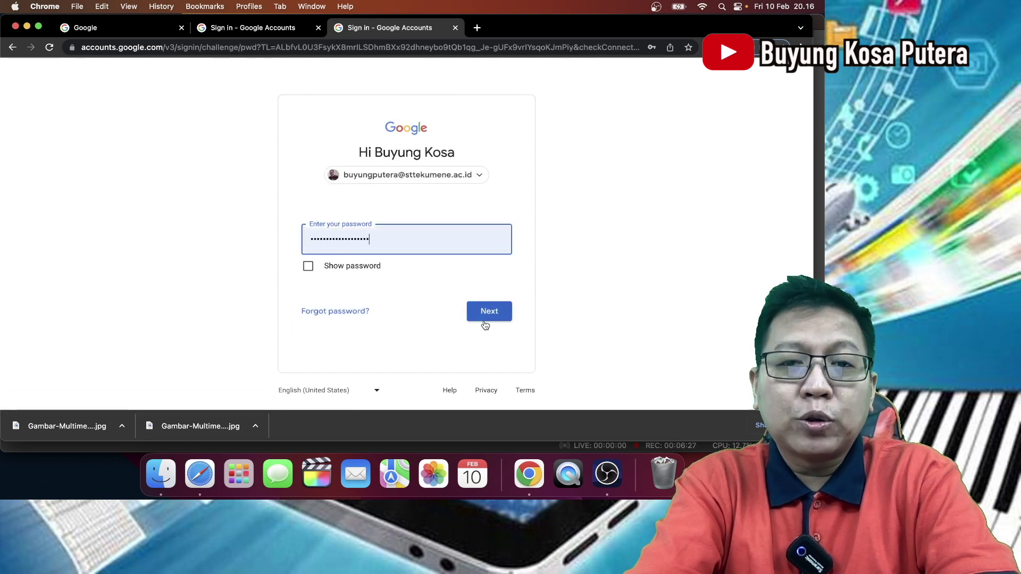
pyautogui.click(491, 314)
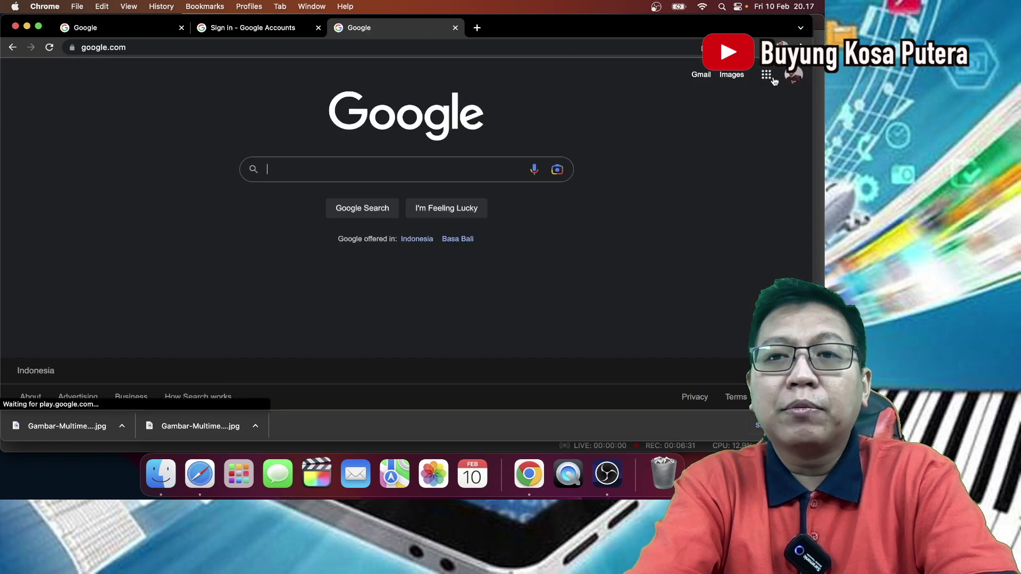
# - Launch Classroom again from the bottom of the Google apps grid
pyautogui.click(766, 74)
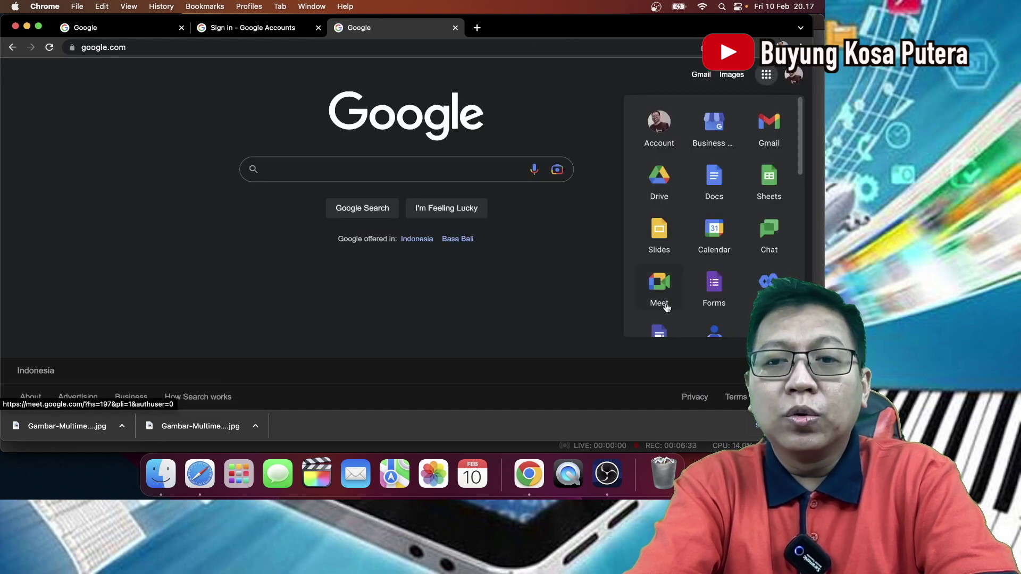
pyautogui.scroll(-3, 660, 319)
pyautogui.scroll(-3, 663, 321)
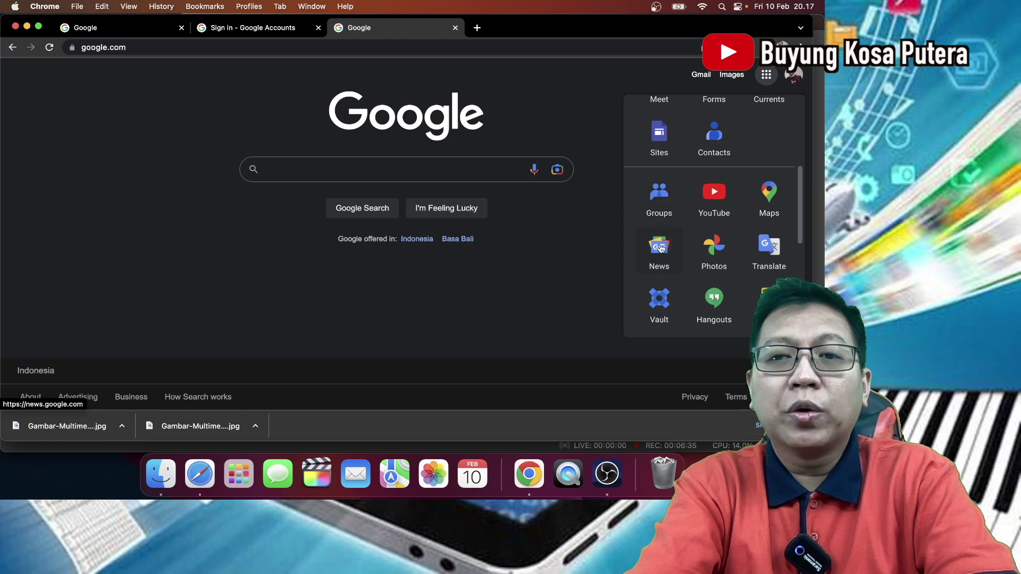
pyautogui.scroll(-3, 678, 253)
pyautogui.scroll(-4, 680, 253)
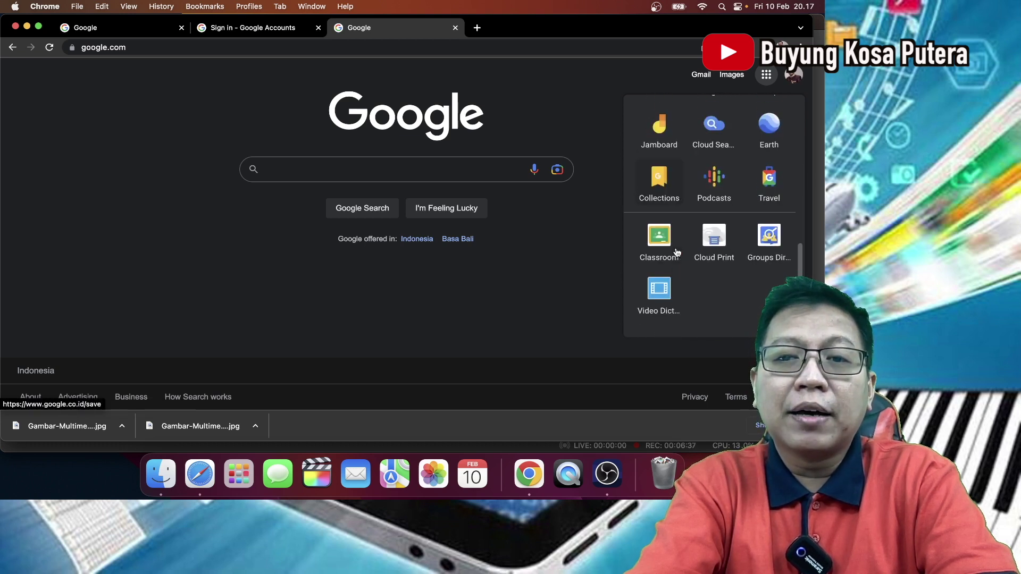
pyautogui.click(664, 233)
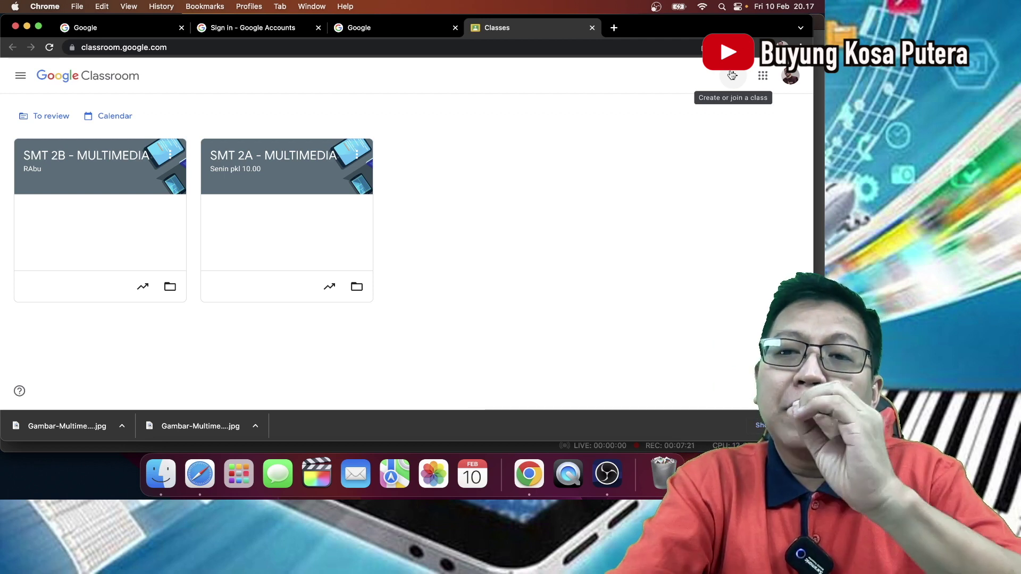
# - Start a new class named MULTIMEDIA GOOGLE CLASSROOM, skipping Section and Subject, with room 314
pyautogui.click(732, 75)
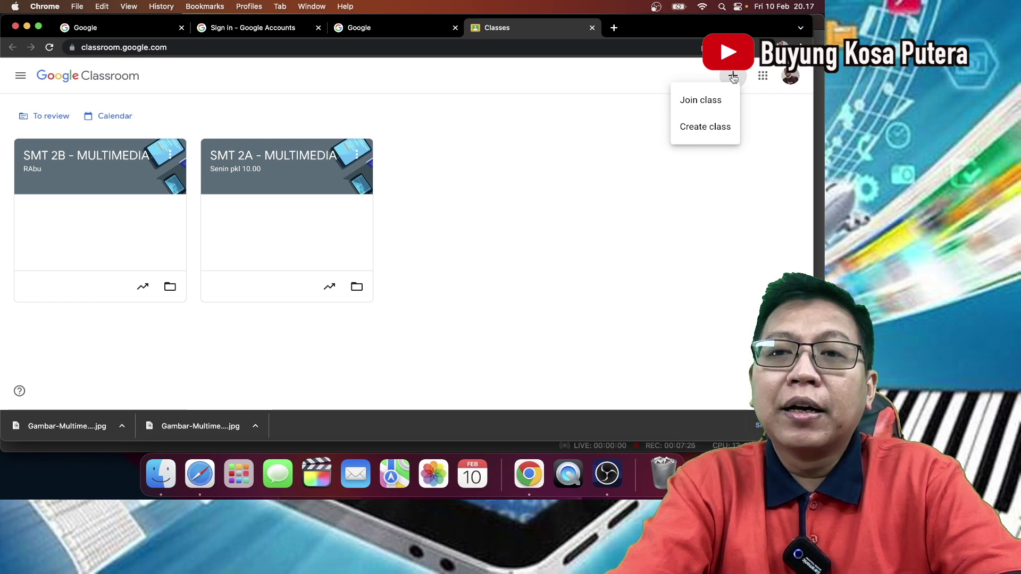
pyautogui.click(715, 130)
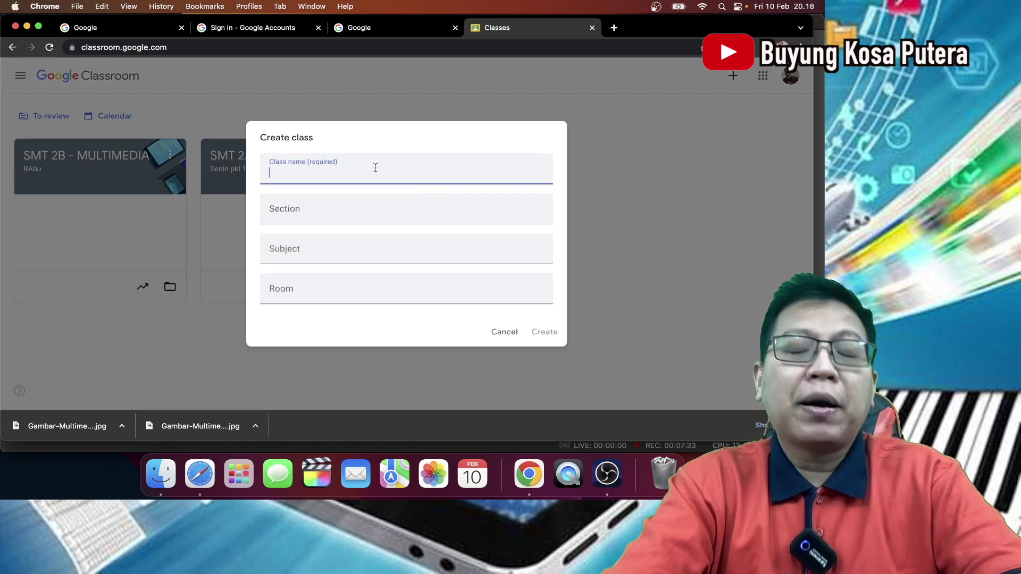
pyautogui.write('MU')
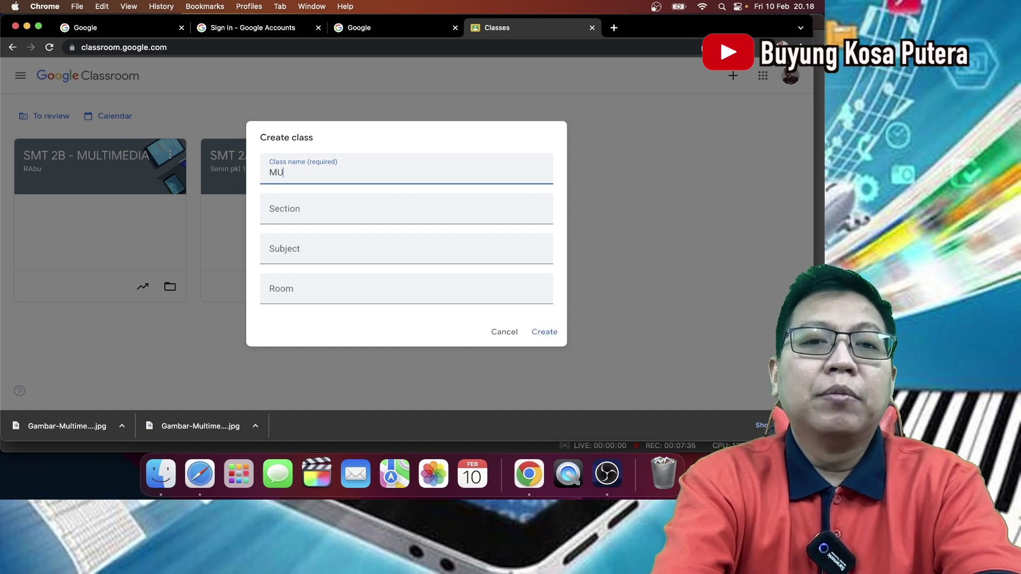
pyautogui.write('LTIMEDIA GO')
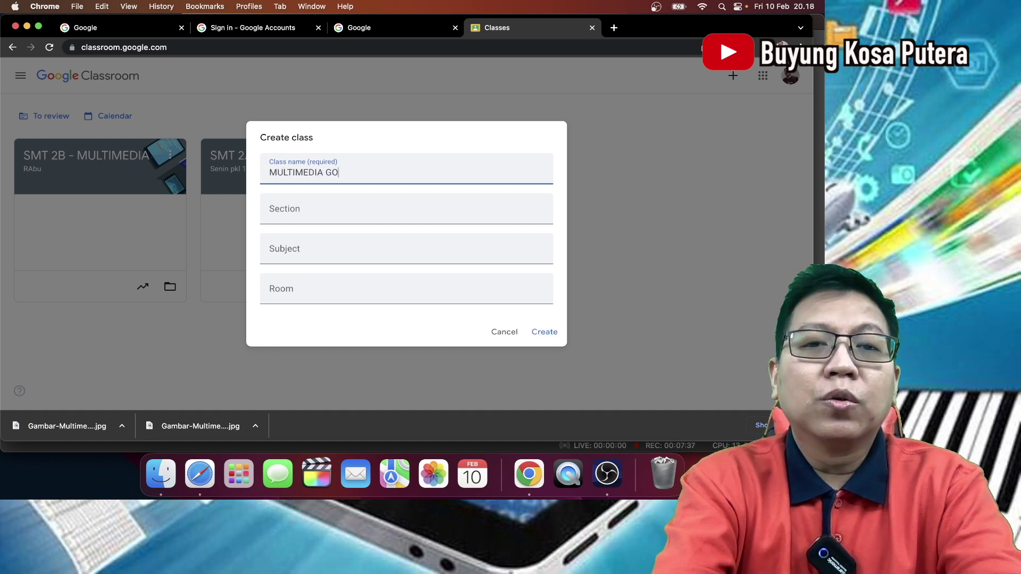
pyautogui.write('OGLE CLASSROOM')
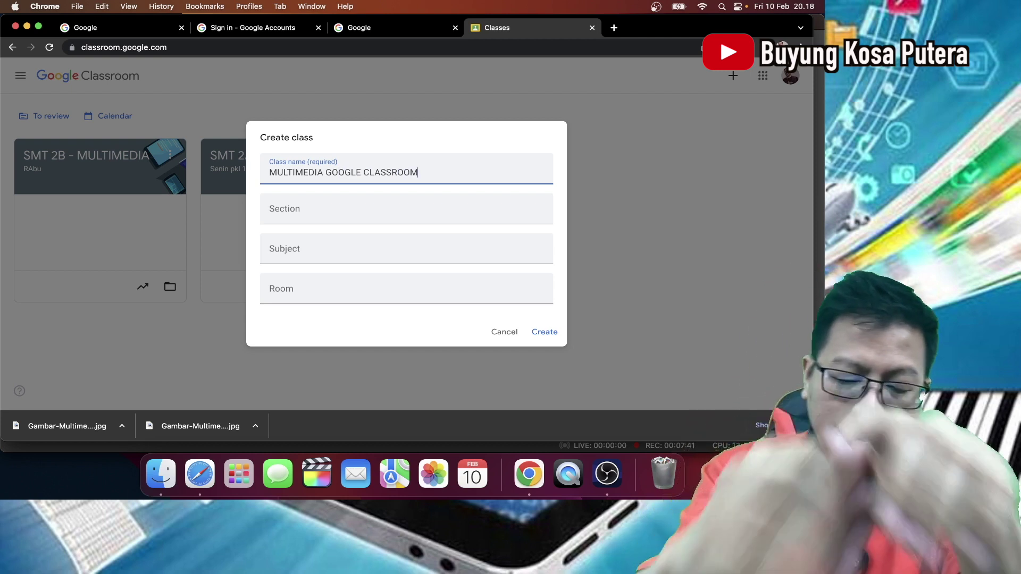
pyautogui.click(298, 209)
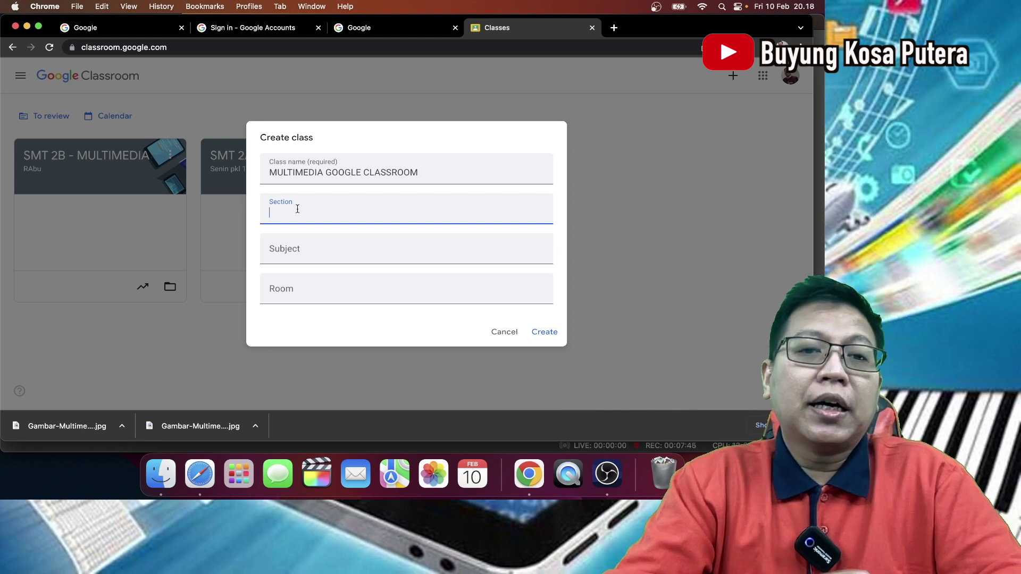
pyautogui.click(296, 244)
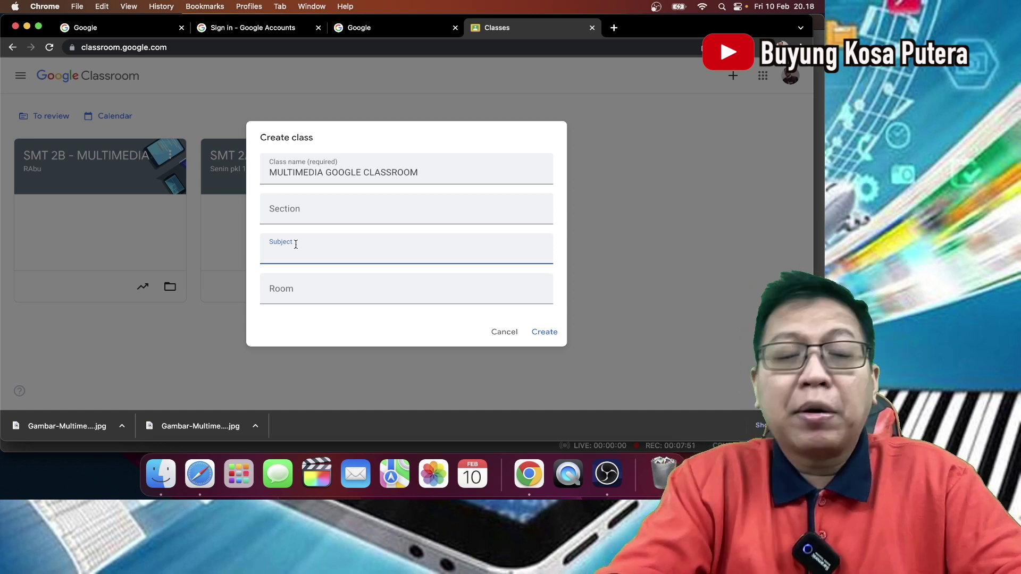
pyautogui.click(294, 290)
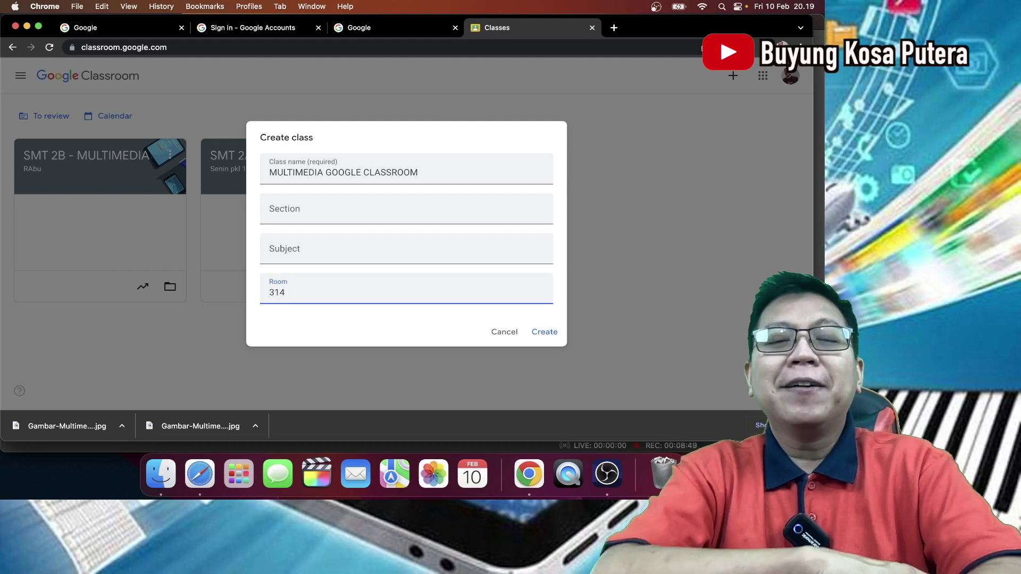
# - Create the MULTIMEDIA GOOGLE CLASSROOM class and open its Stream page
pyautogui.click(545, 332)
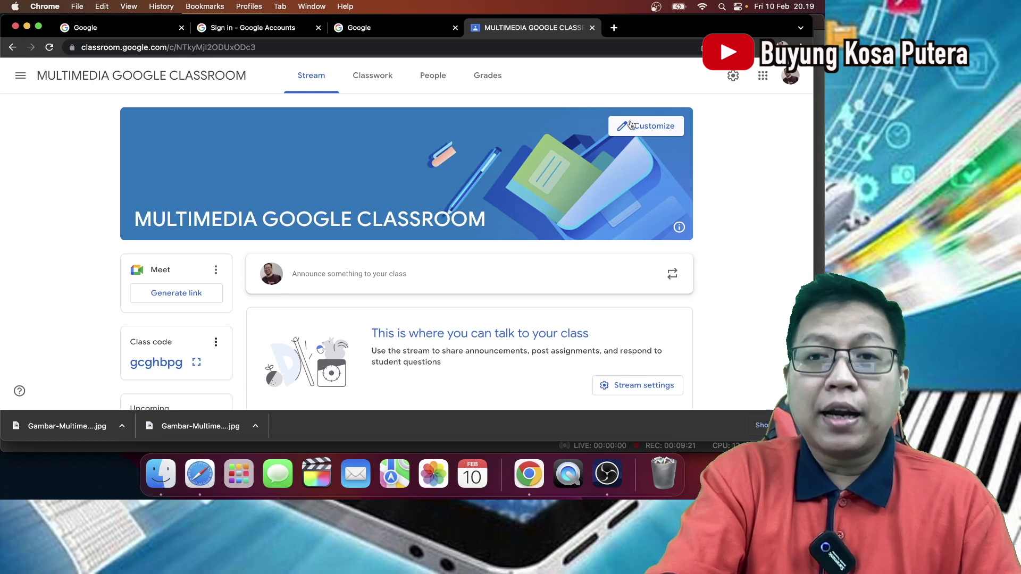
# - Open the banner's Customize appearance dialog and choose Select photo to see stock themes
pyautogui.click(646, 127)
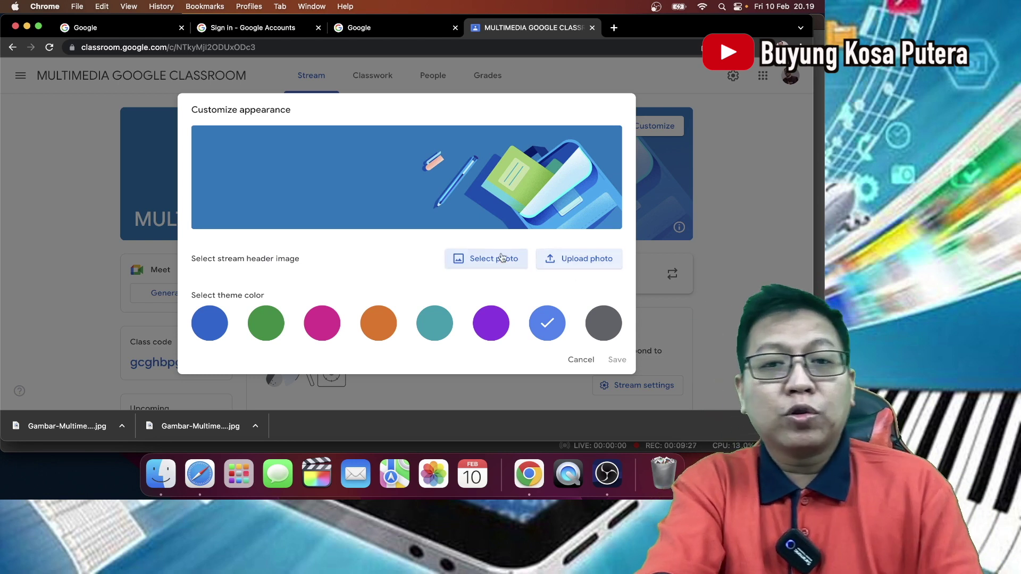
pyautogui.scroll(-1, 481, 242)
pyautogui.scroll(1, 482, 242)
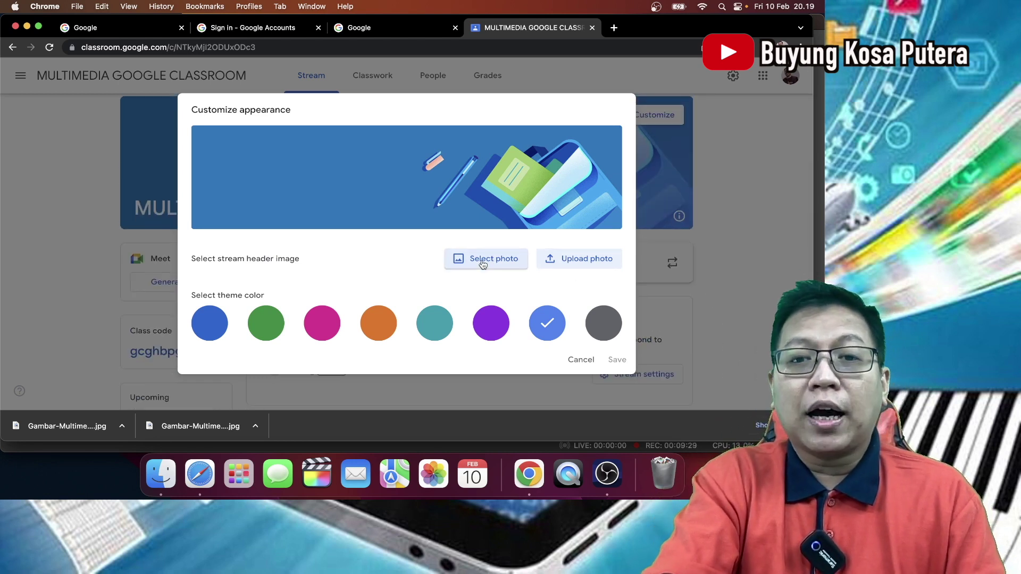
pyautogui.click(482, 261)
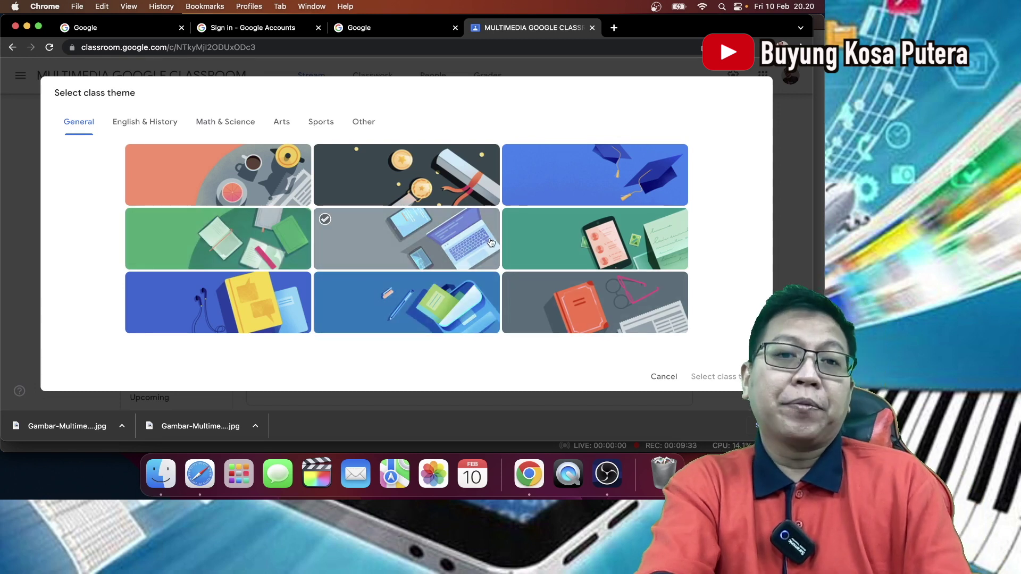
# - Browse the General, Math & Science, Arts, Sports and Other theme categories
pyautogui.click(409, 257)
pyautogui.scroll(-2, 410, 257)
pyautogui.scroll(2, 410, 257)
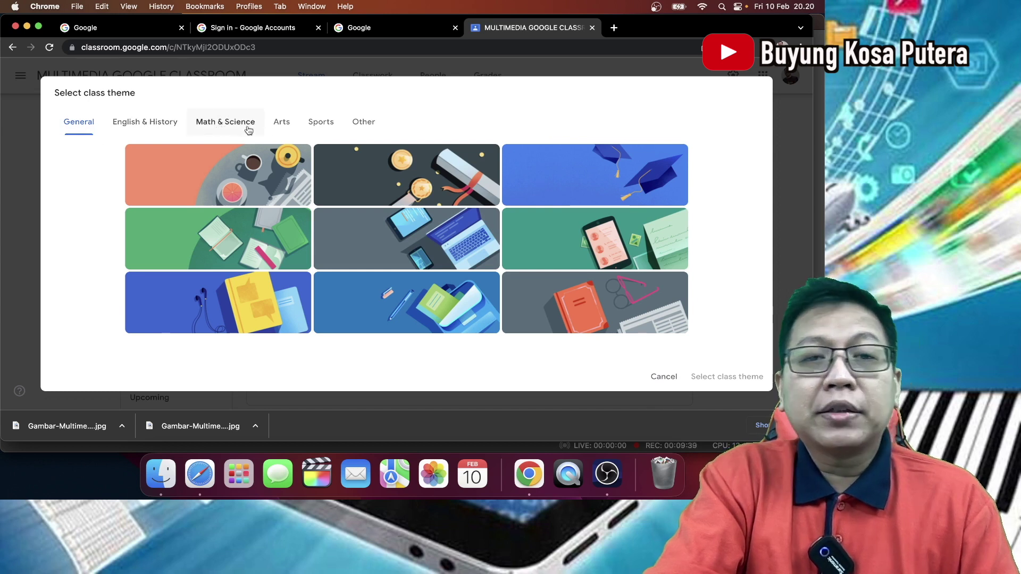
pyautogui.click(214, 125)
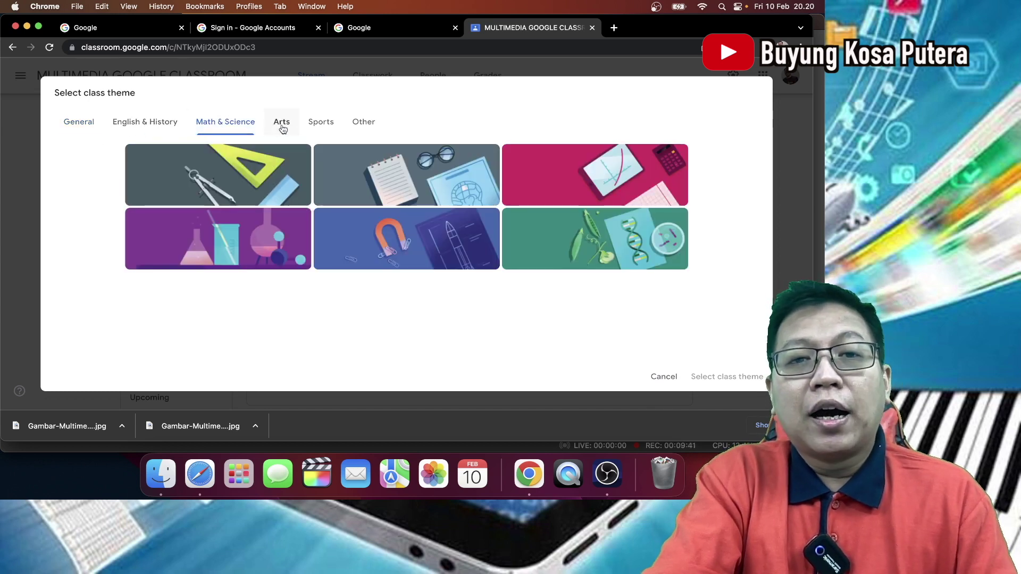
pyautogui.click(282, 126)
pyautogui.click(321, 128)
pyautogui.click(363, 123)
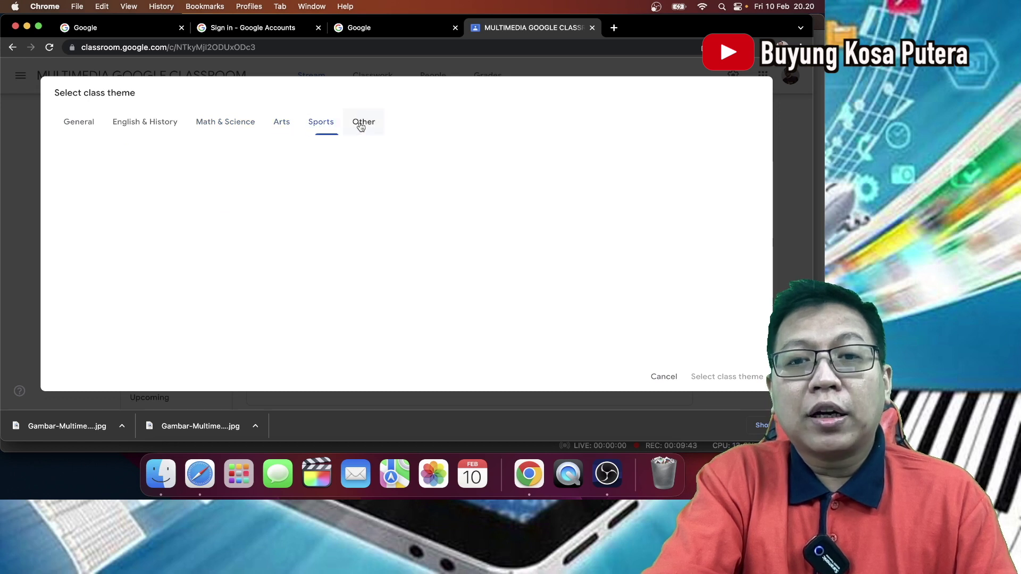
# - Try the compass and gamepad theme images in the Other category
pyautogui.scroll(-2, 388, 228)
pyautogui.click(388, 228)
pyautogui.scroll(-1, 388, 228)
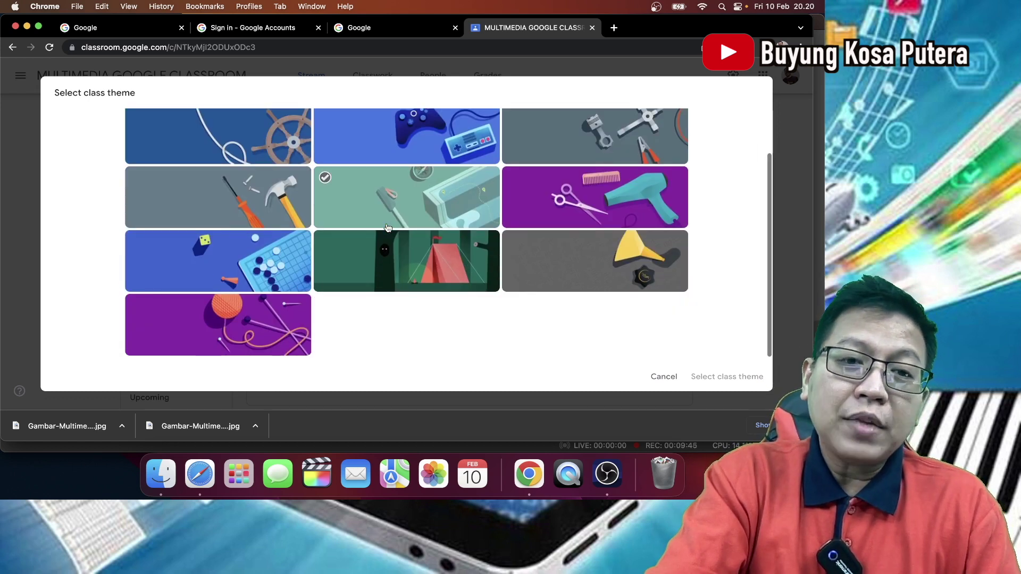
pyautogui.scroll(3, 387, 228)
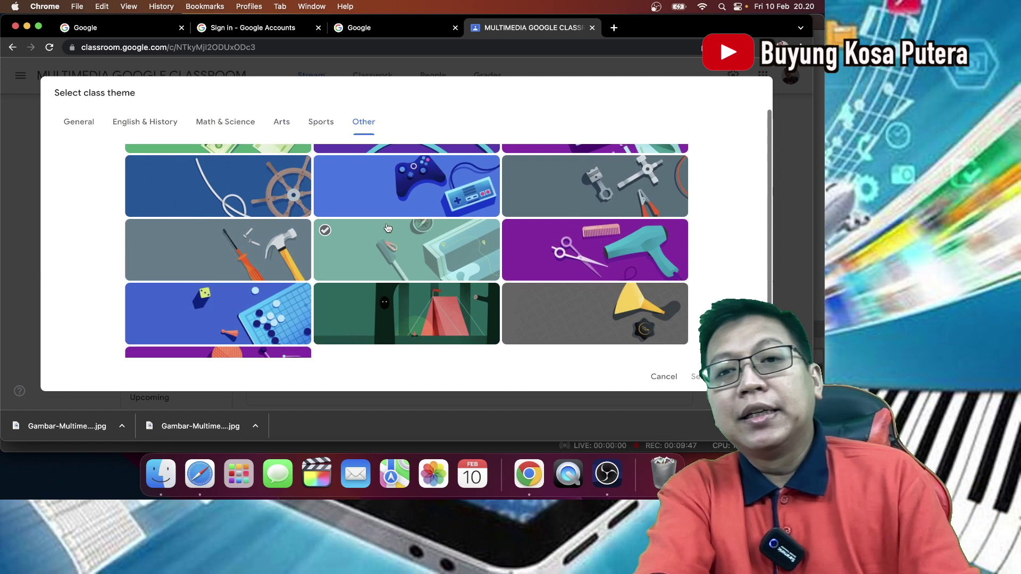
pyautogui.click(388, 228)
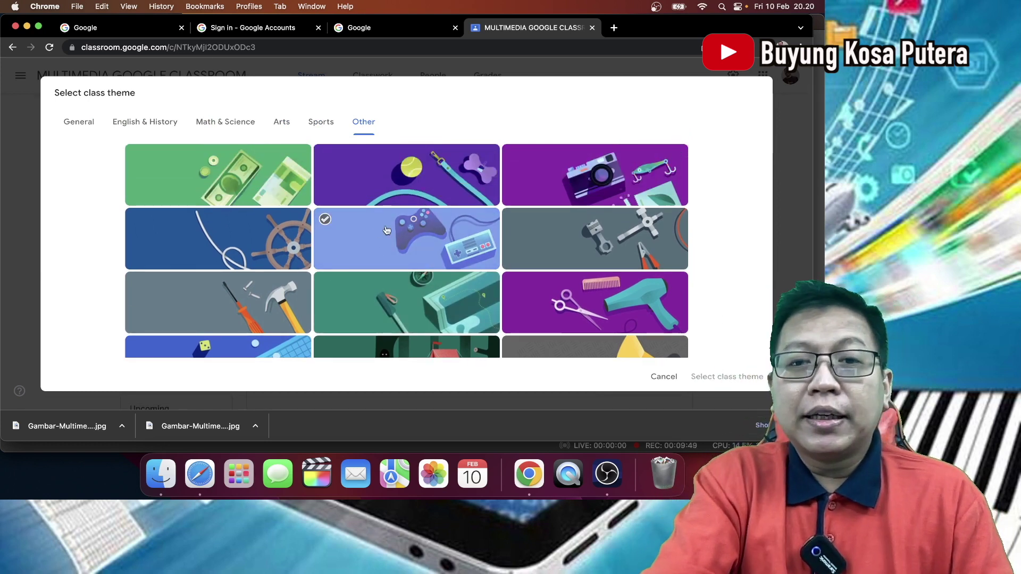
pyautogui.click(387, 230)
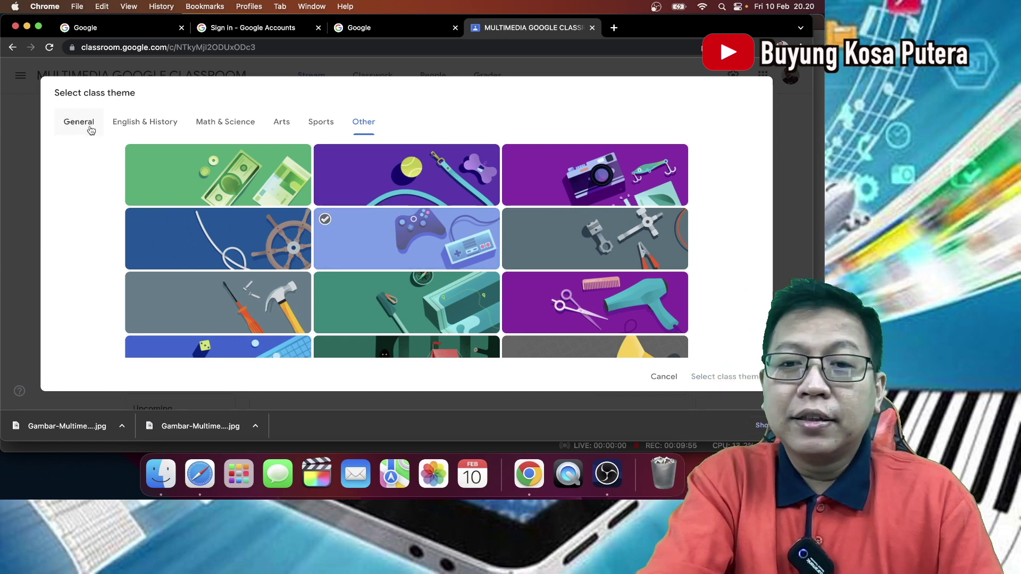
pyautogui.scroll(-4, 89, 130)
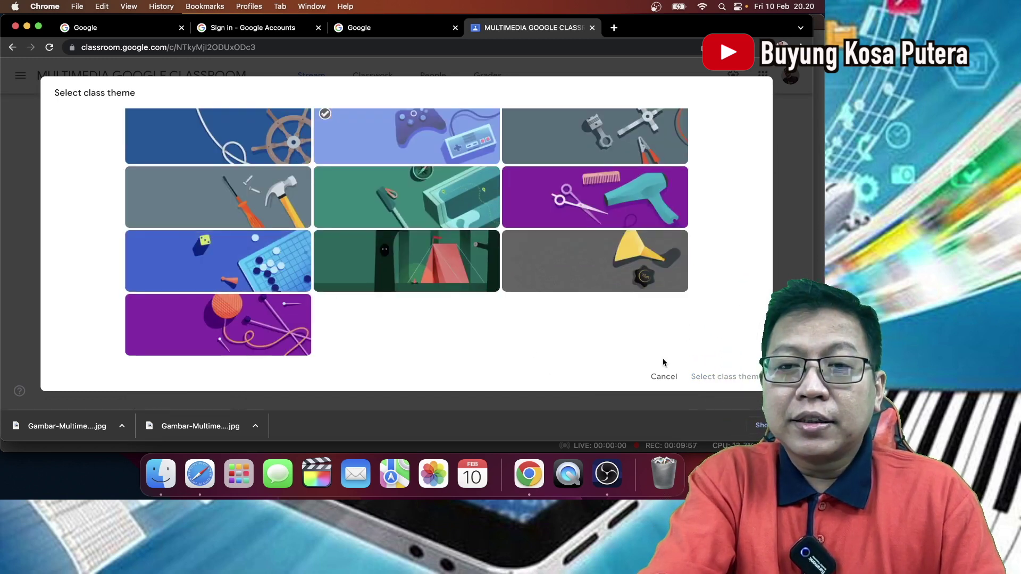
pyautogui.click(738, 377)
pyautogui.scroll(2, 612, 318)
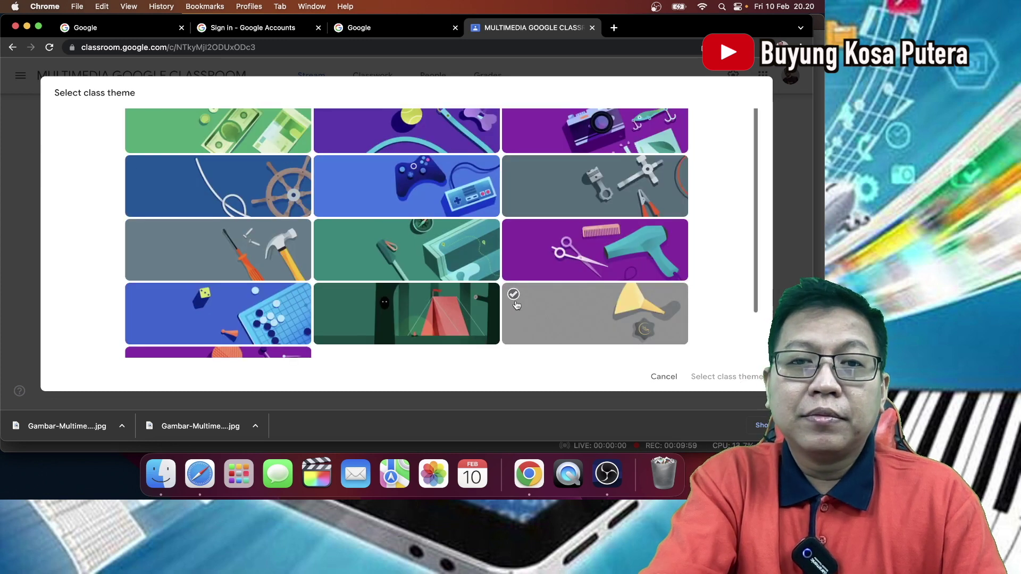
pyautogui.click(425, 183)
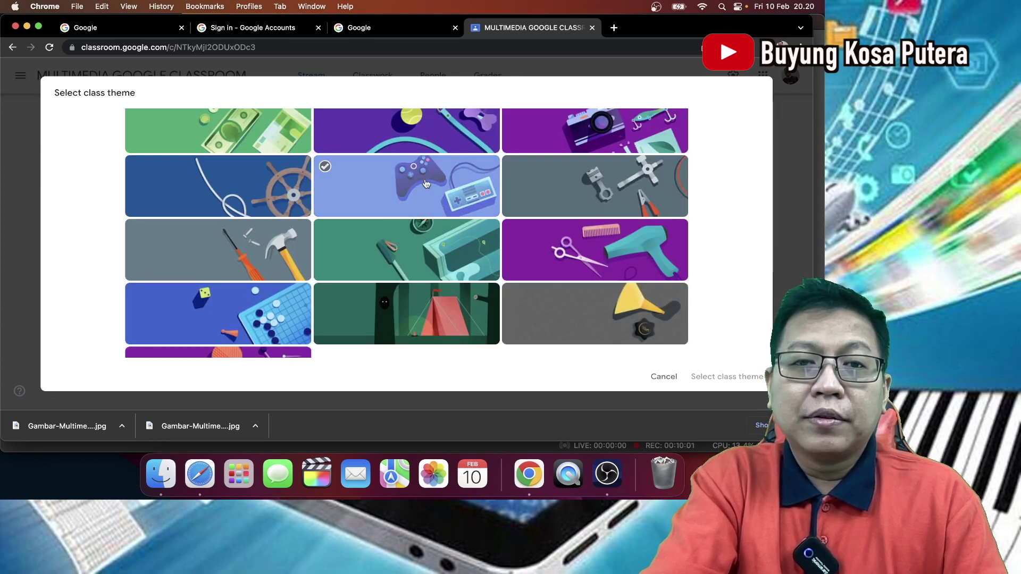
# - Pick the grey tools theme image instead and confirm it with Select class theme
pyautogui.scroll(-2, 426, 184)
pyautogui.scroll(2, 425, 184)
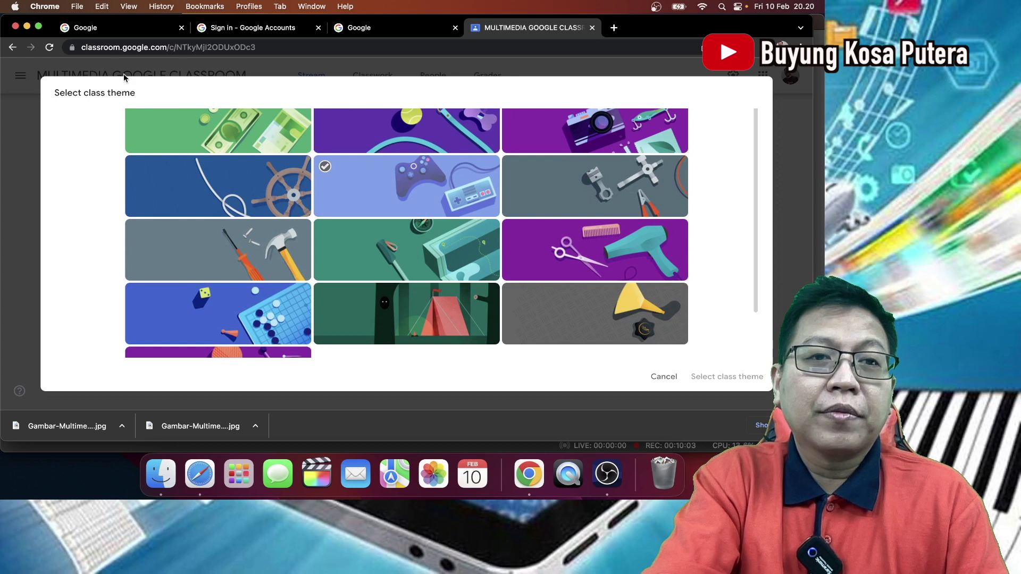
pyautogui.scroll(-2, 585, 319)
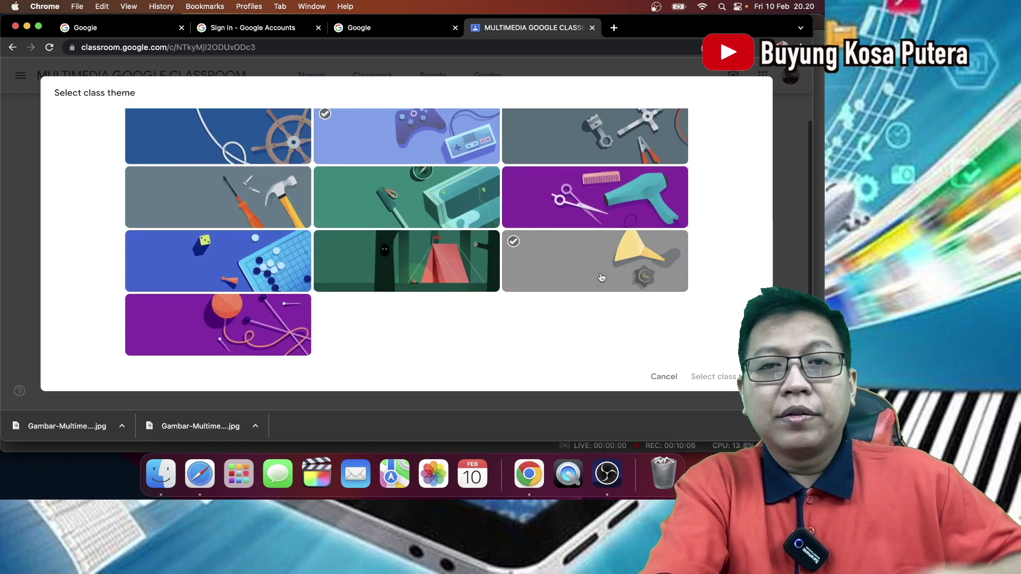
pyautogui.scroll(2, 602, 277)
pyautogui.click(601, 277)
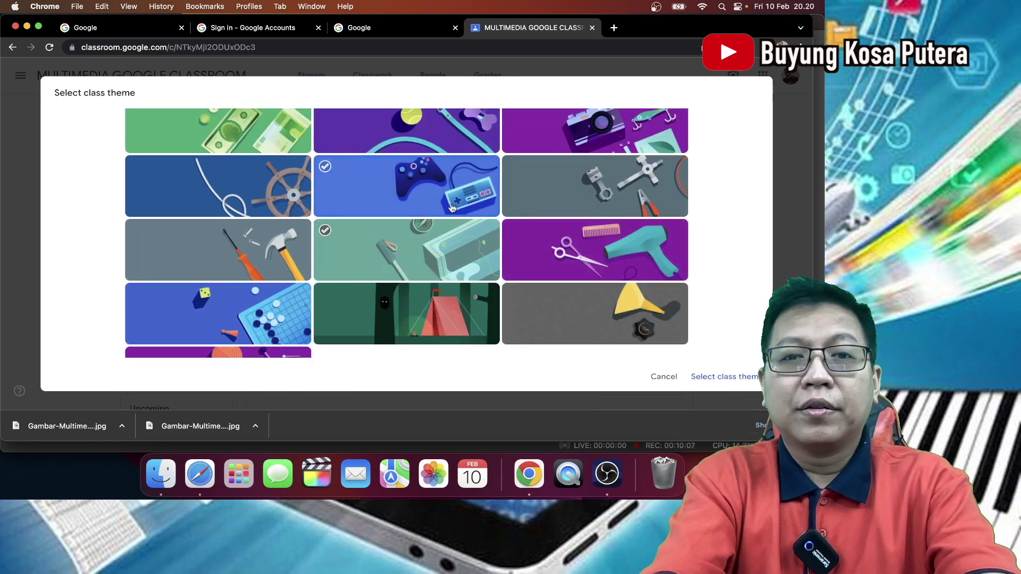
pyautogui.click(324, 168)
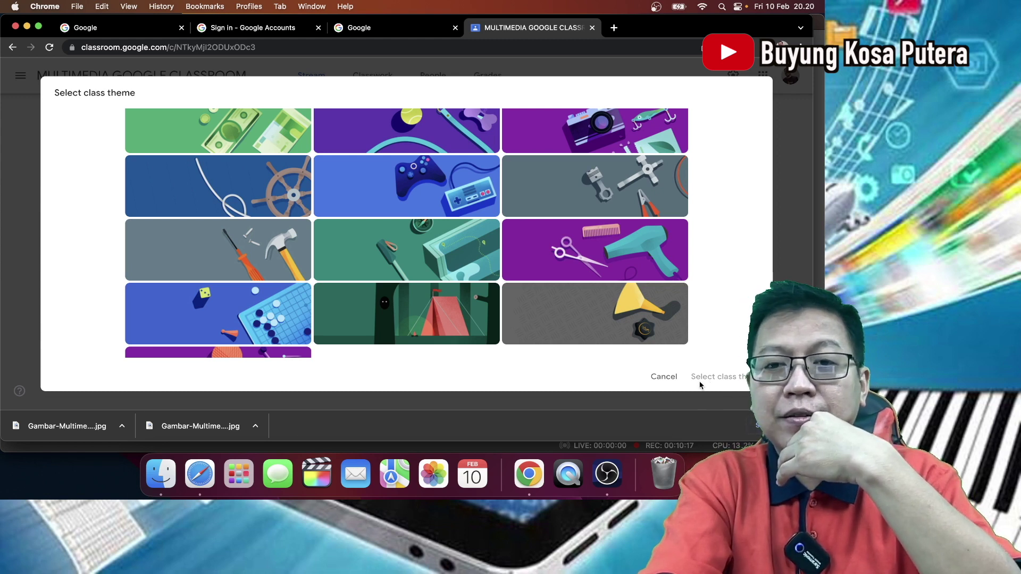
pyautogui.click(600, 187)
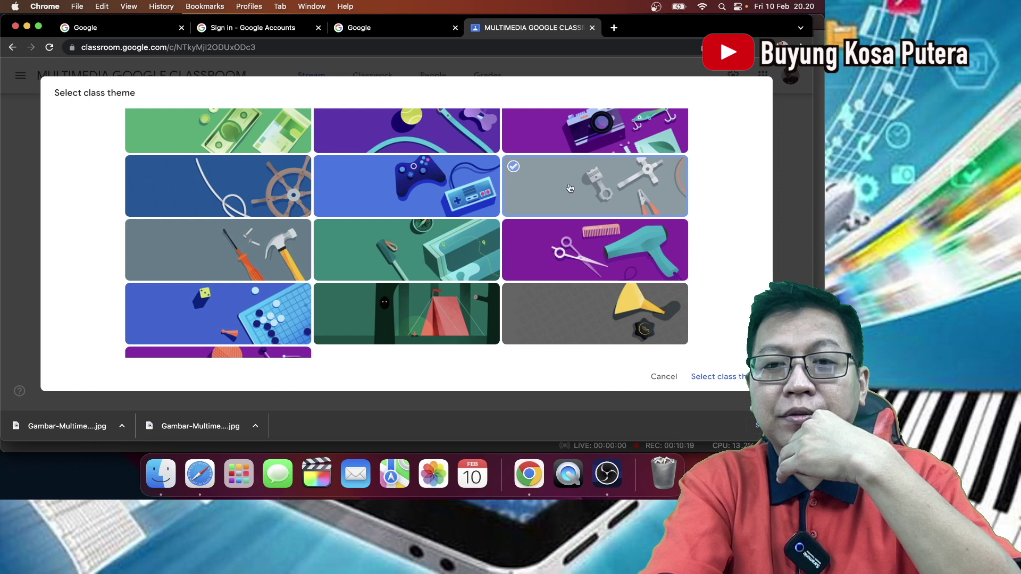
pyautogui.scroll(1, 470, 184)
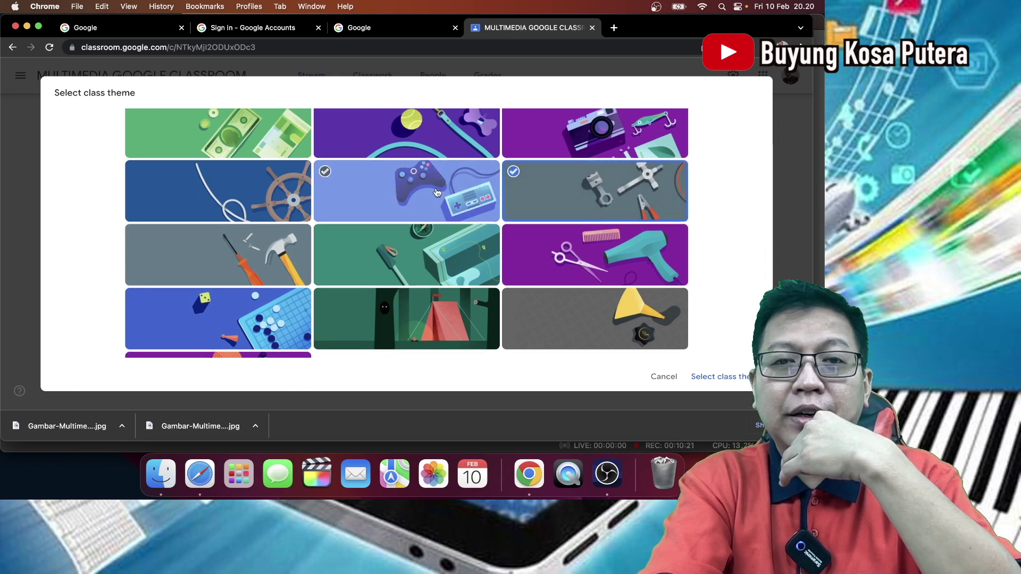
pyautogui.click(733, 378)
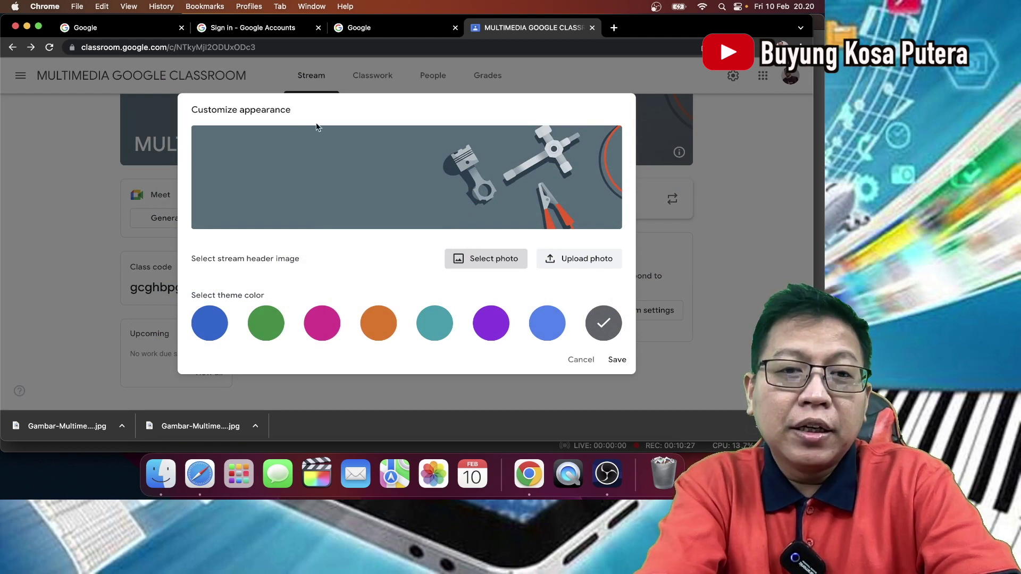
# - Make magenta the class theme colour, after trying green and blue, and save
pyautogui.click(277, 330)
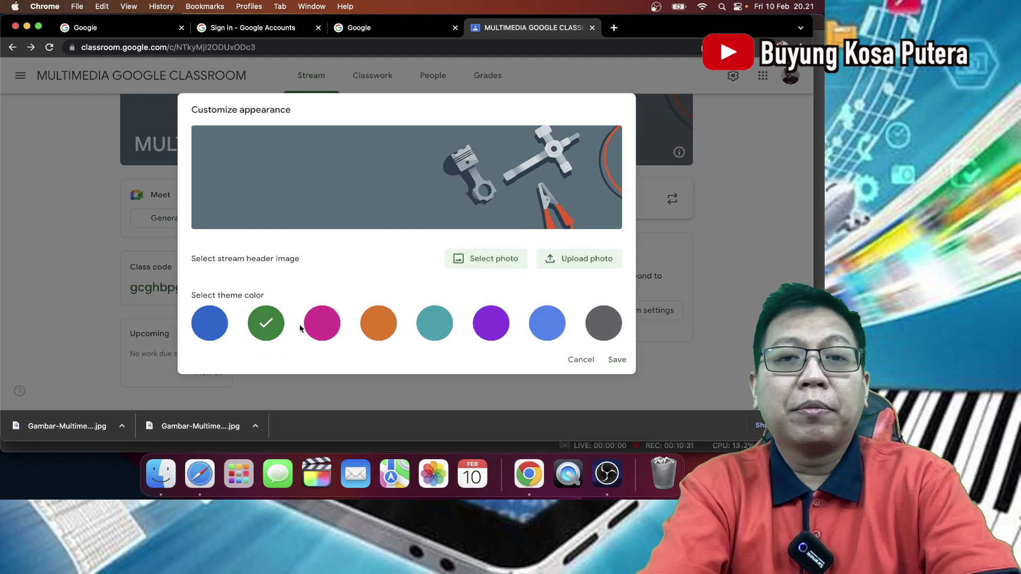
pyautogui.click(210, 322)
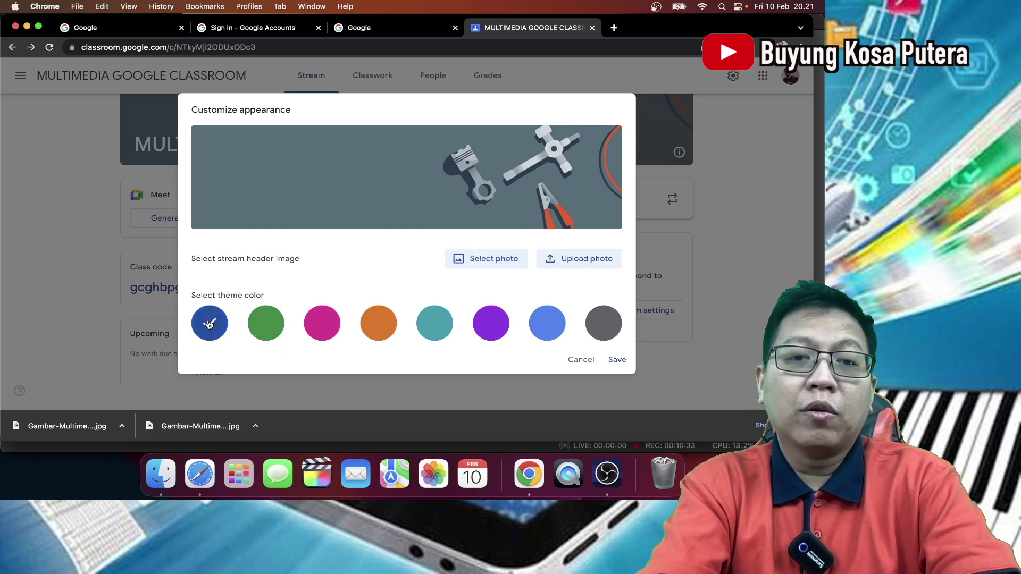
pyautogui.click(322, 322)
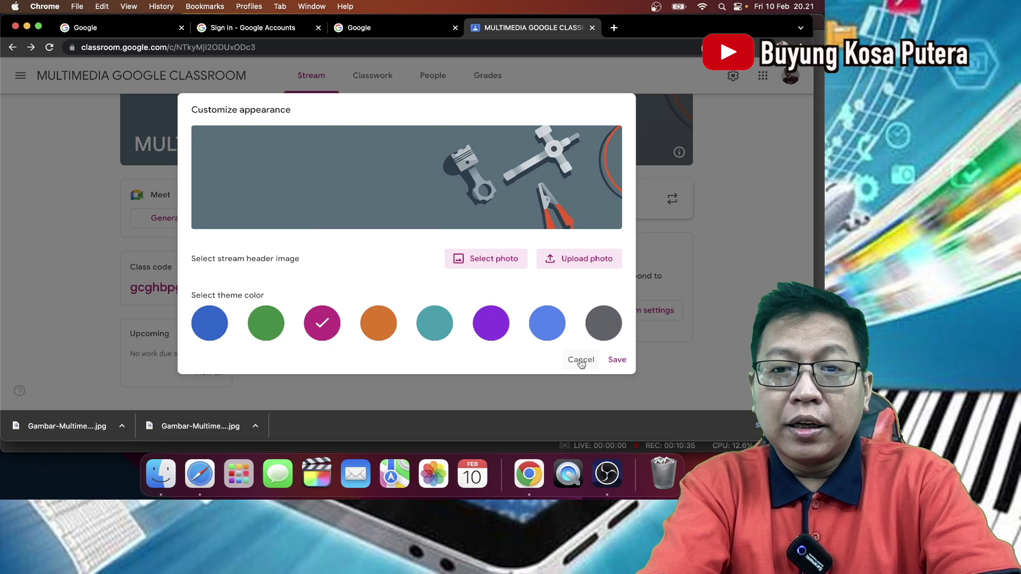
pyautogui.click(617, 361)
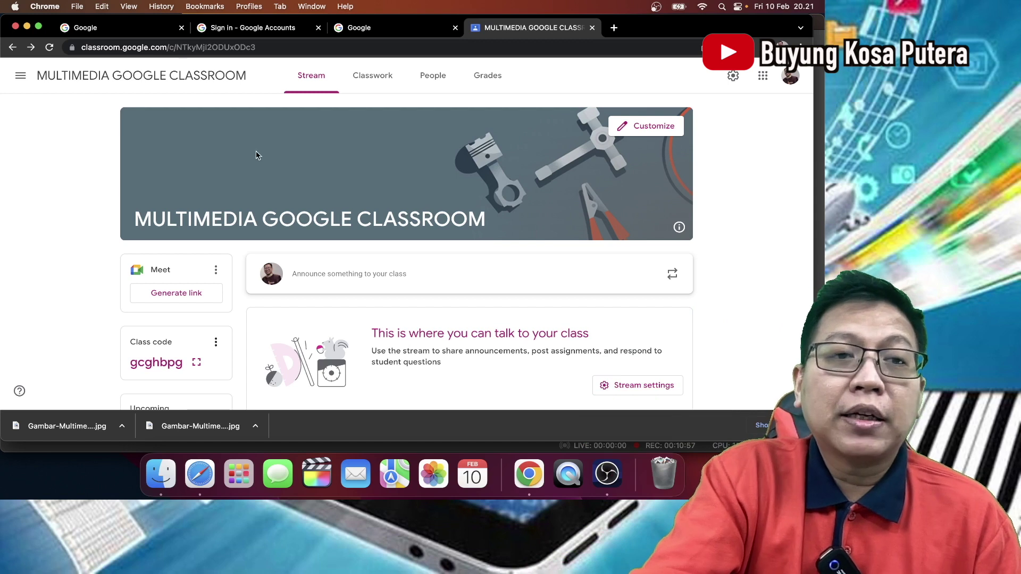
pyautogui.click(19, 77)
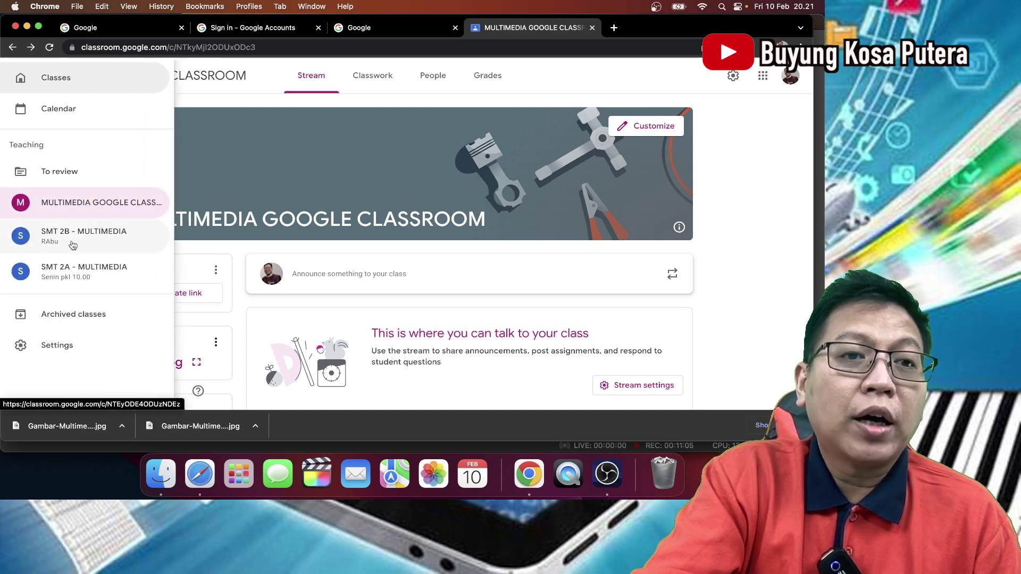
pyautogui.click(574, 90)
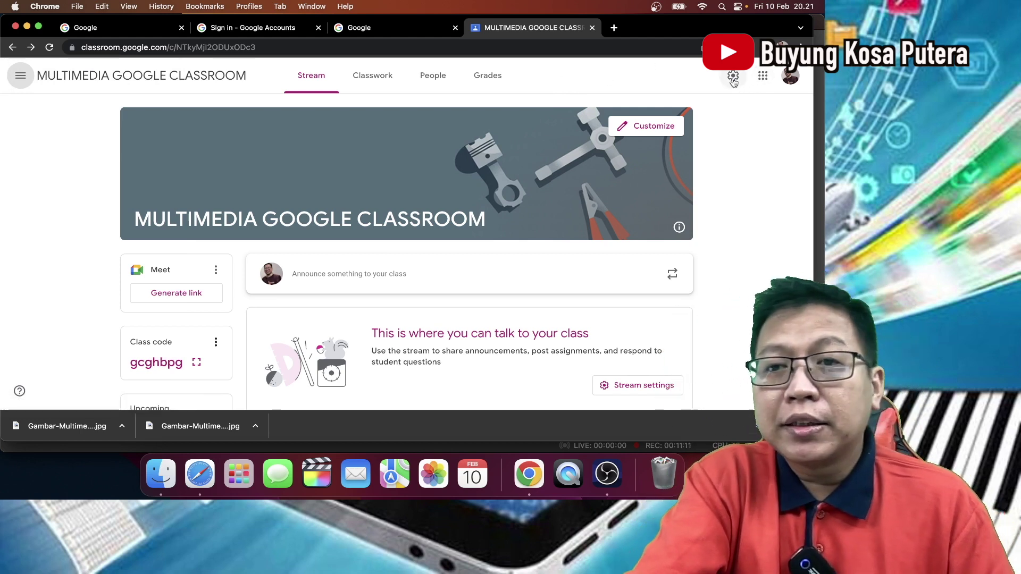
pyautogui.click(733, 77)
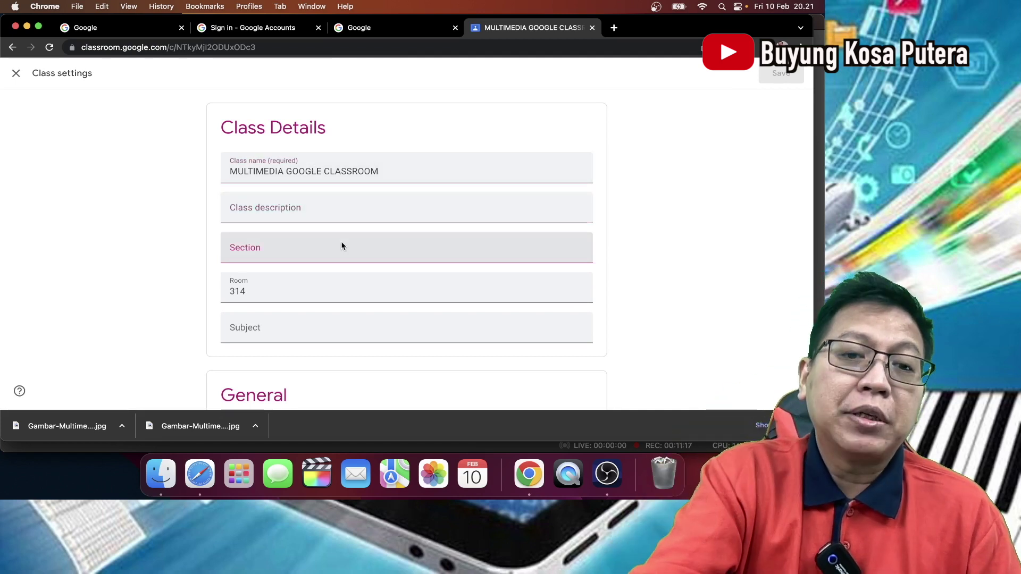
pyautogui.scroll(-5, 342, 245)
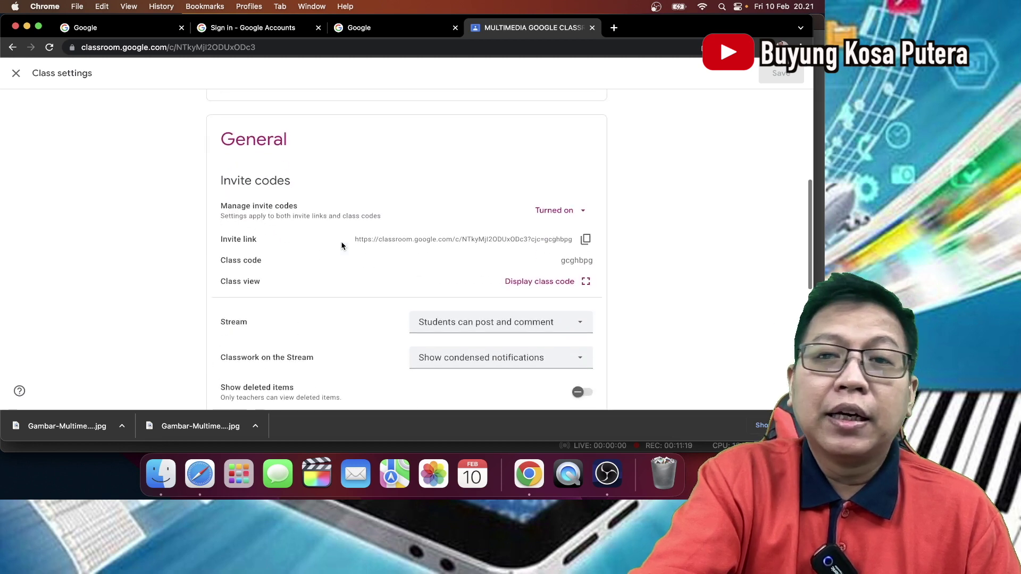
pyautogui.scroll(5, 342, 245)
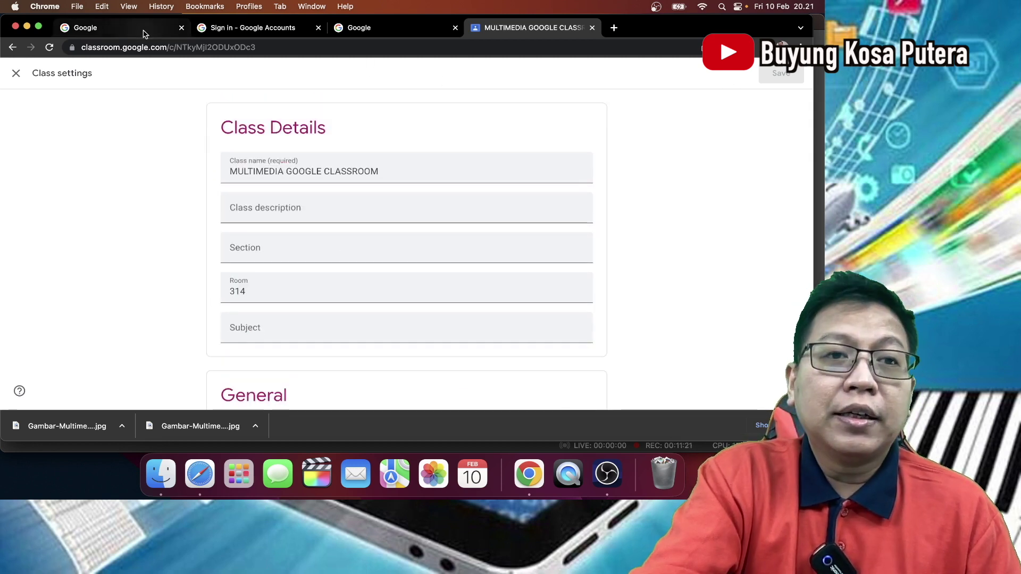
pyautogui.click(16, 73)
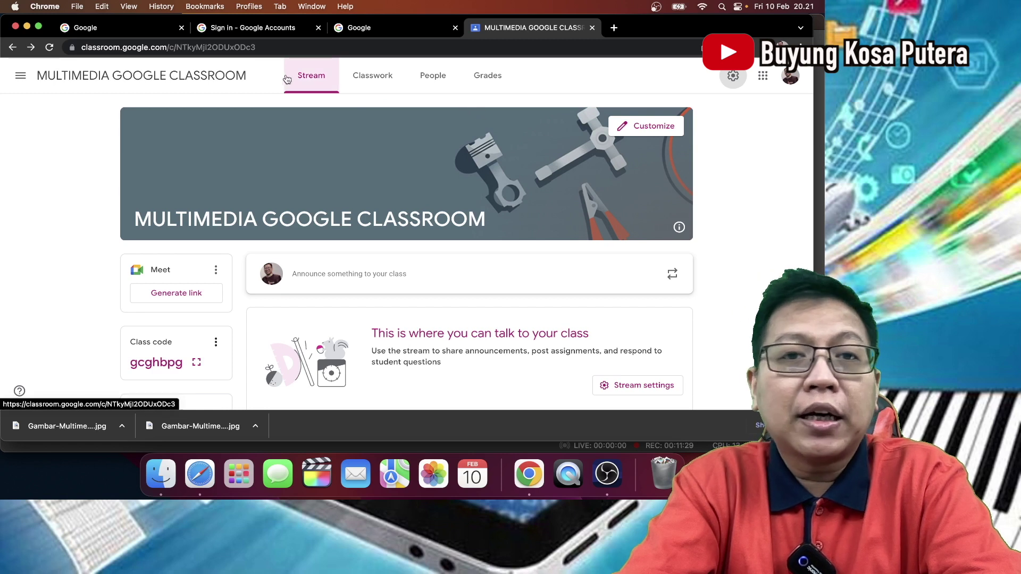
# - Scroll the Stream page, then switch to the empty Classwork page
pyautogui.scroll(-3, 368, 181)
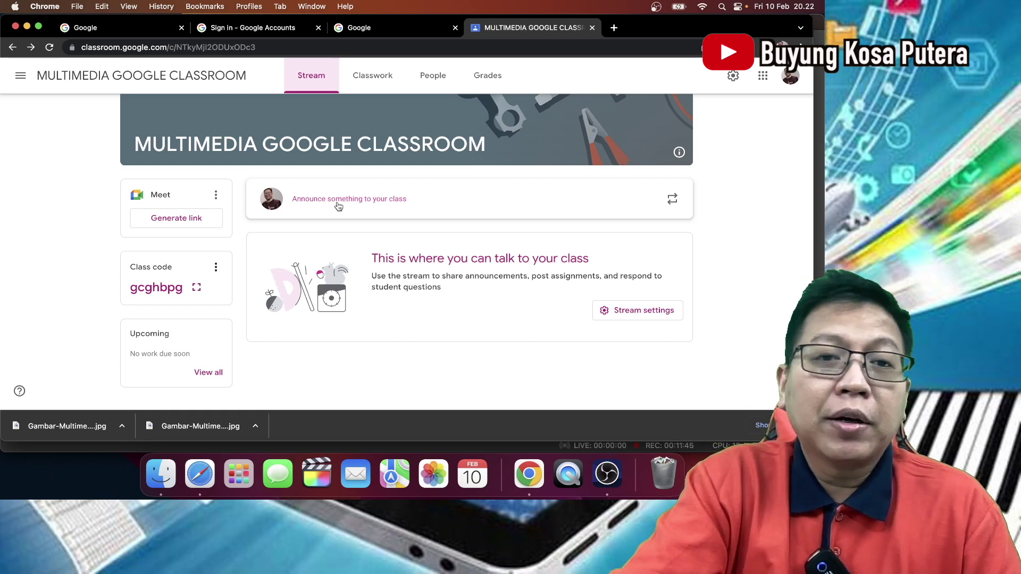
pyautogui.click(380, 82)
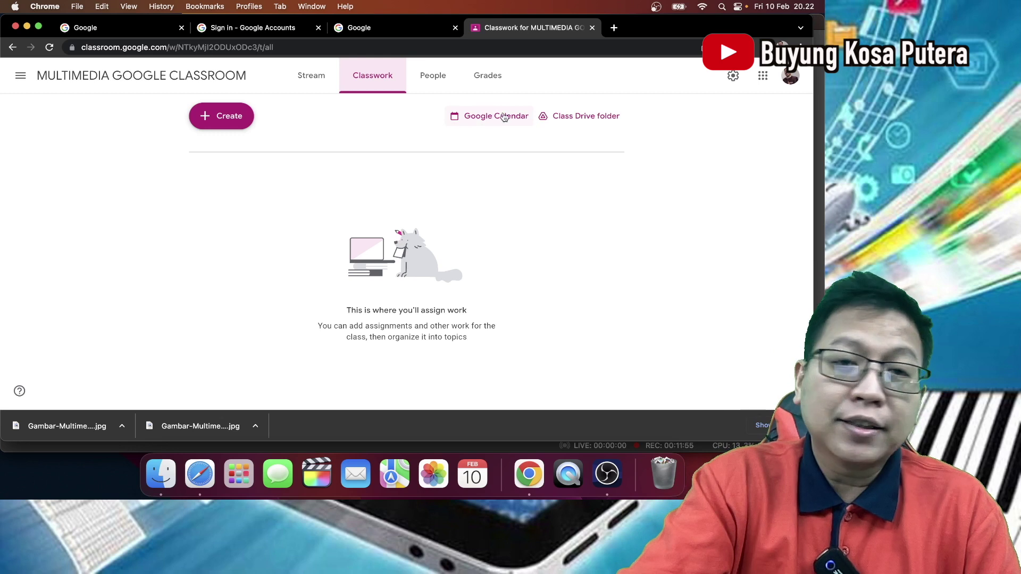
# - Check the People list, which has no students, then view the empty Grades page
pyautogui.click(442, 84)
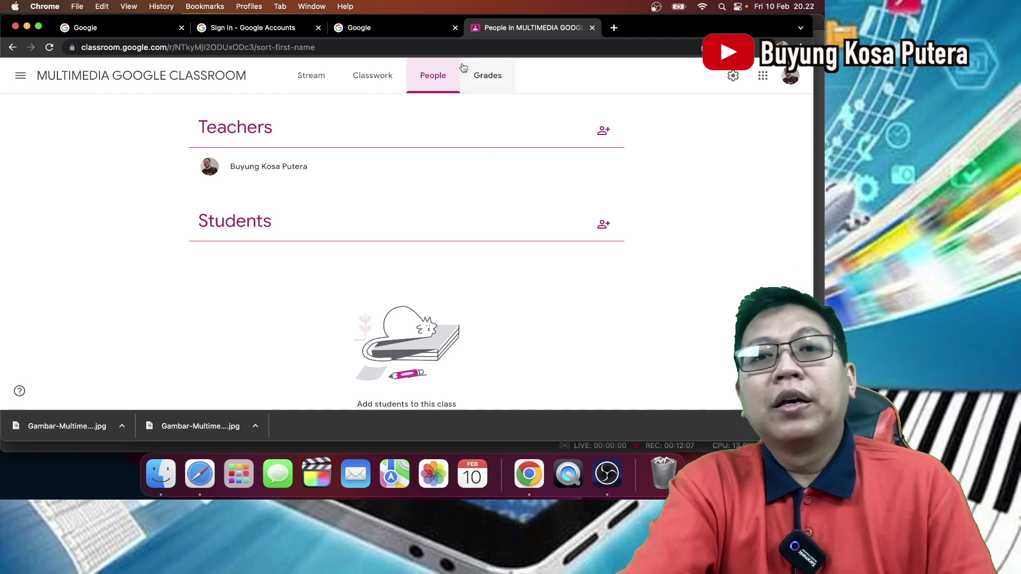
pyautogui.click(484, 82)
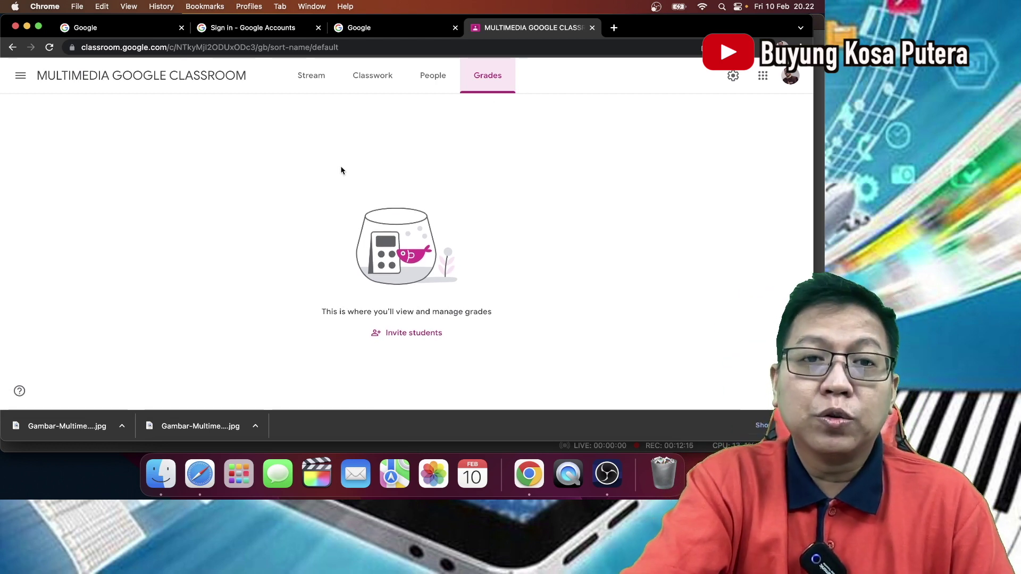
pyautogui.click(312, 84)
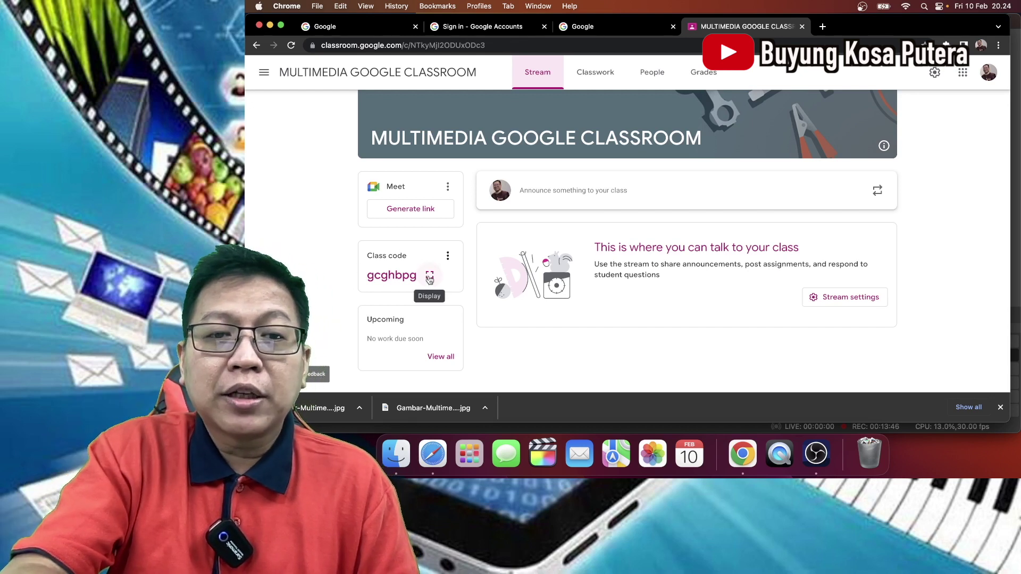
# - Enlarge the class code, copy the class invite link, and switch to the Google search tab
pyautogui.click(430, 278)
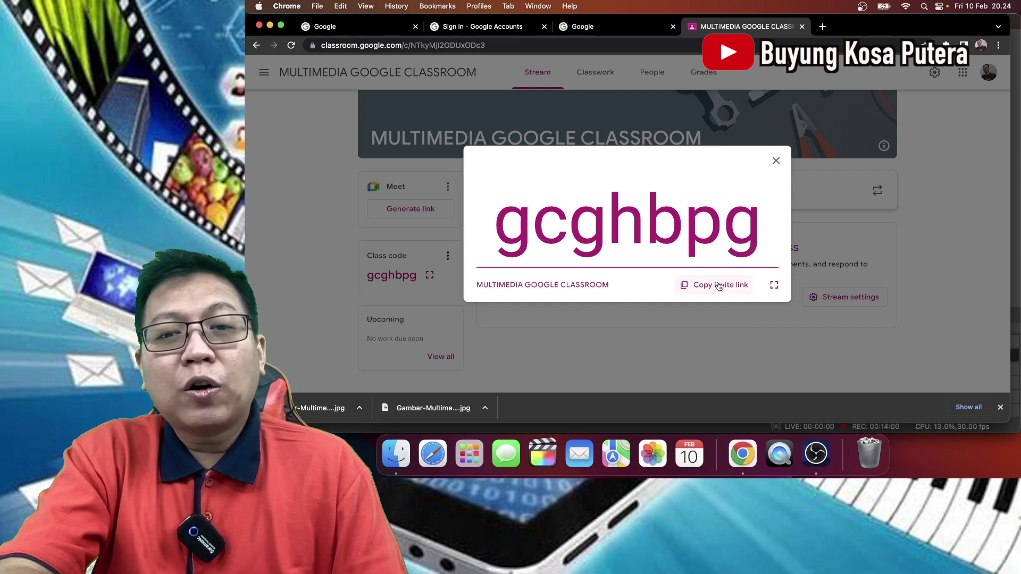
pyautogui.click(719, 286)
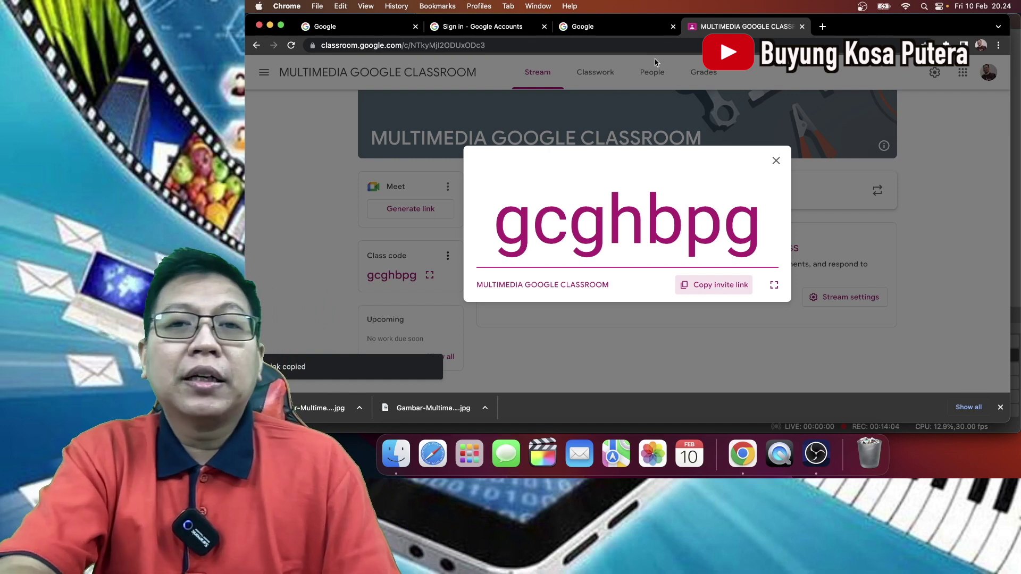
pyautogui.click(630, 26)
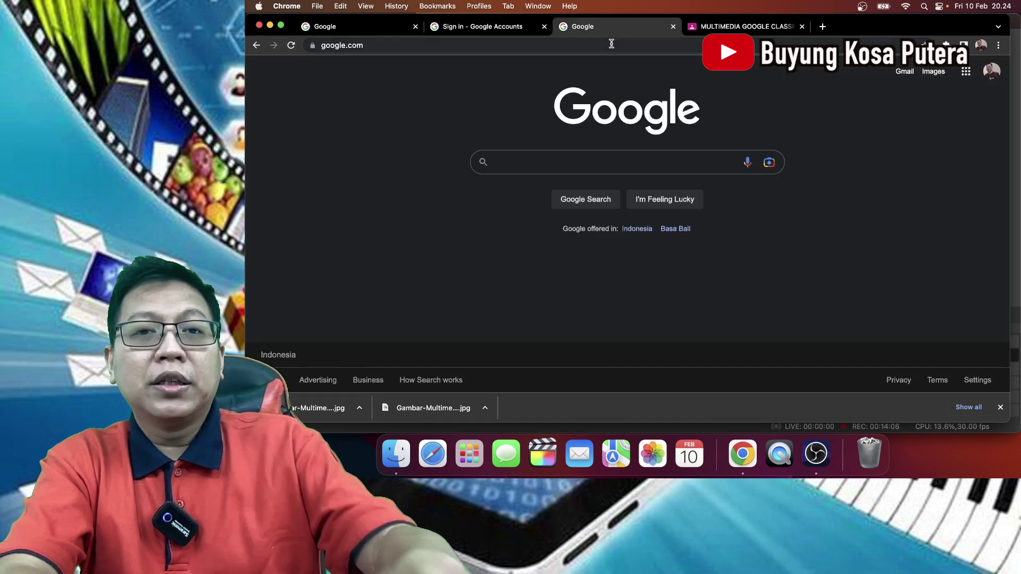
# - Paste the invite link into the address bar and open the class Stream page
pyautogui.click(611, 45)
pyautogui.press('super+v')
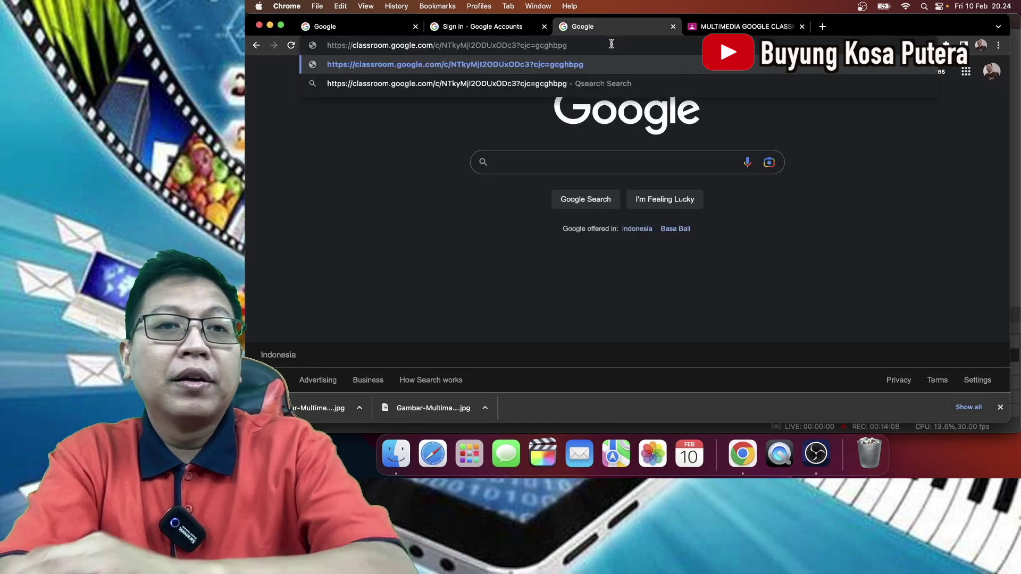
pyautogui.click(567, 64)
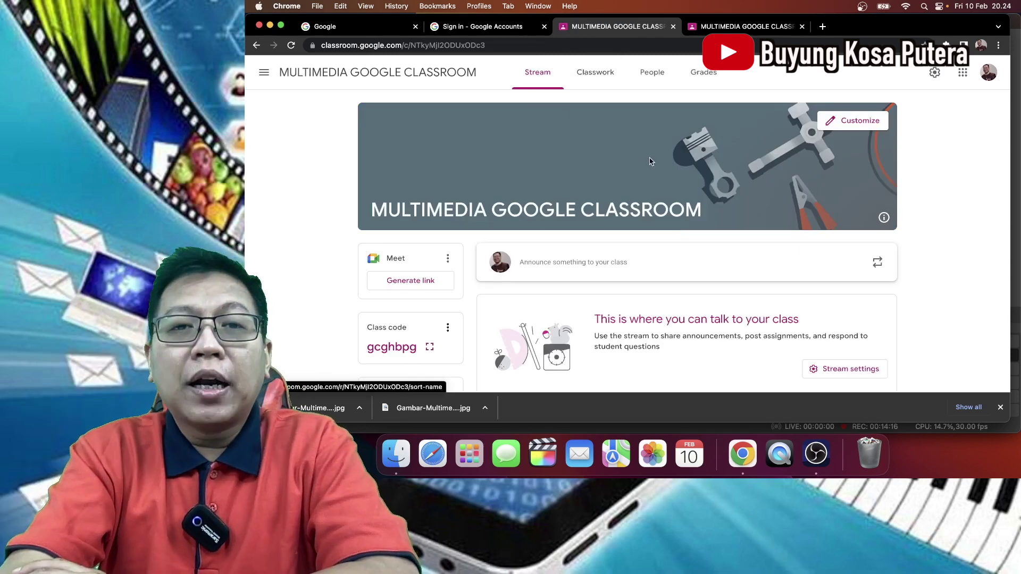
pyautogui.click(719, 29)
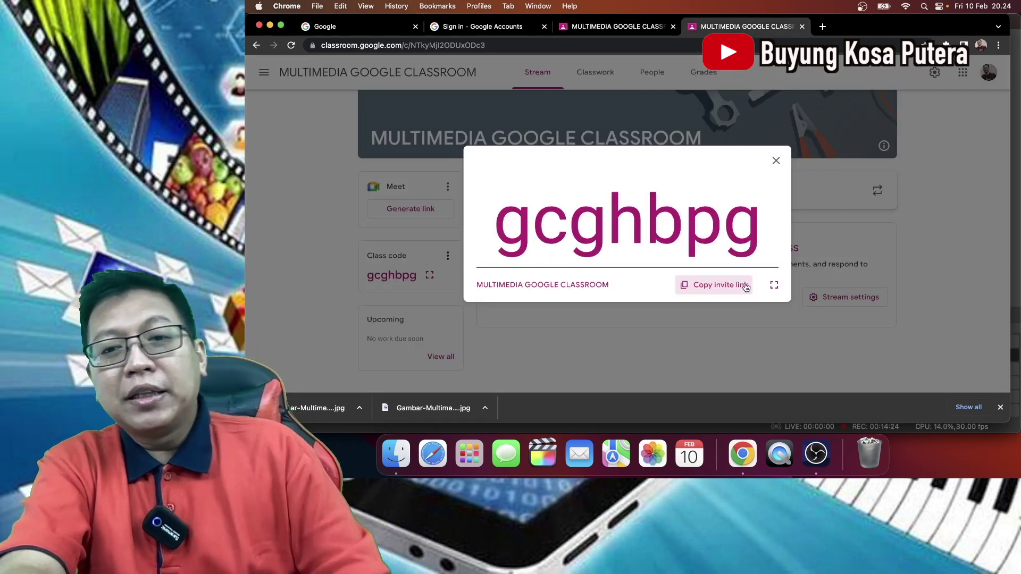
pyautogui.click(775, 285)
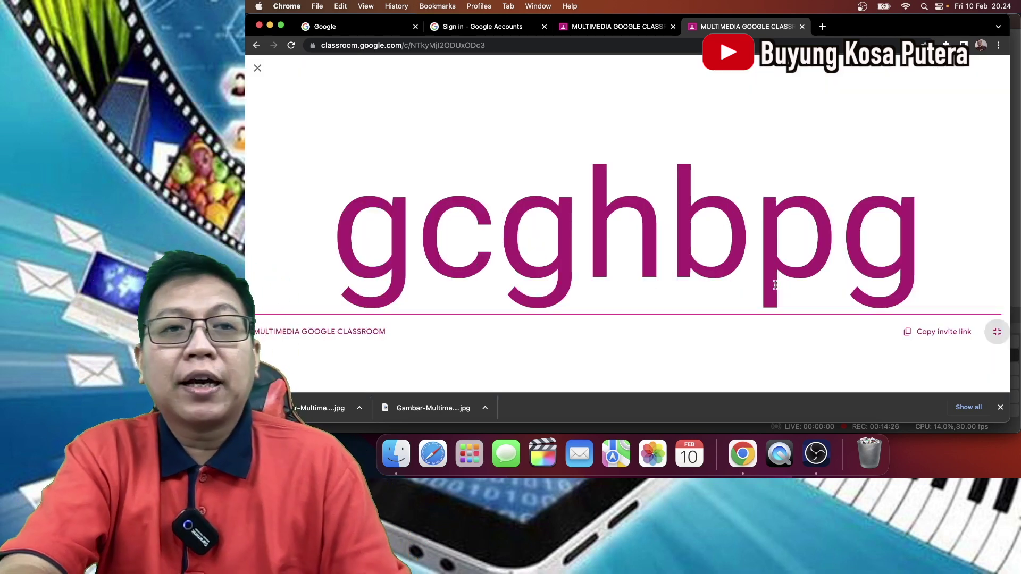
pyautogui.click(257, 67)
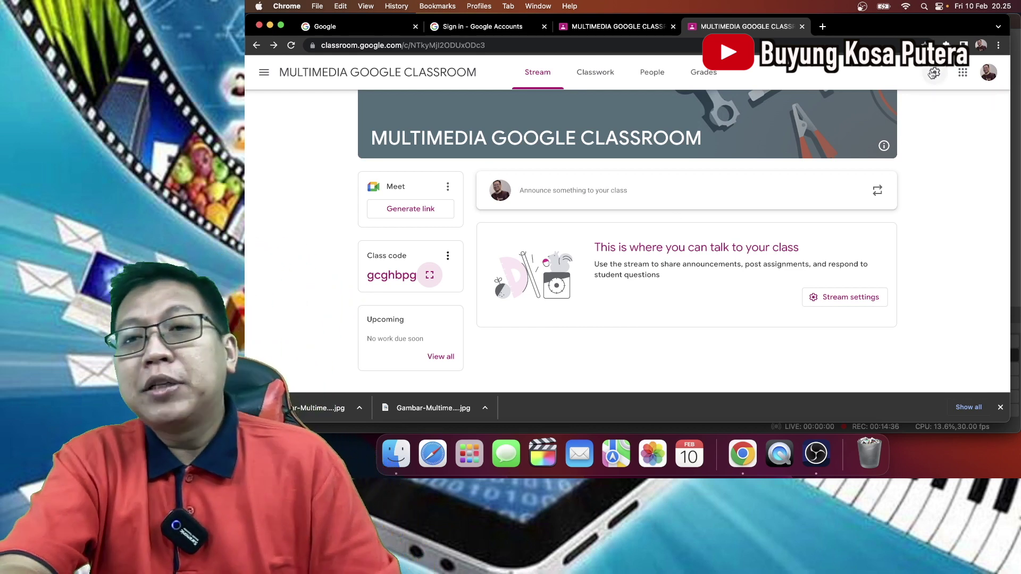
# - Open Class settings, scroll to Invite codes, and copy the class invite link
pyautogui.click(934, 73)
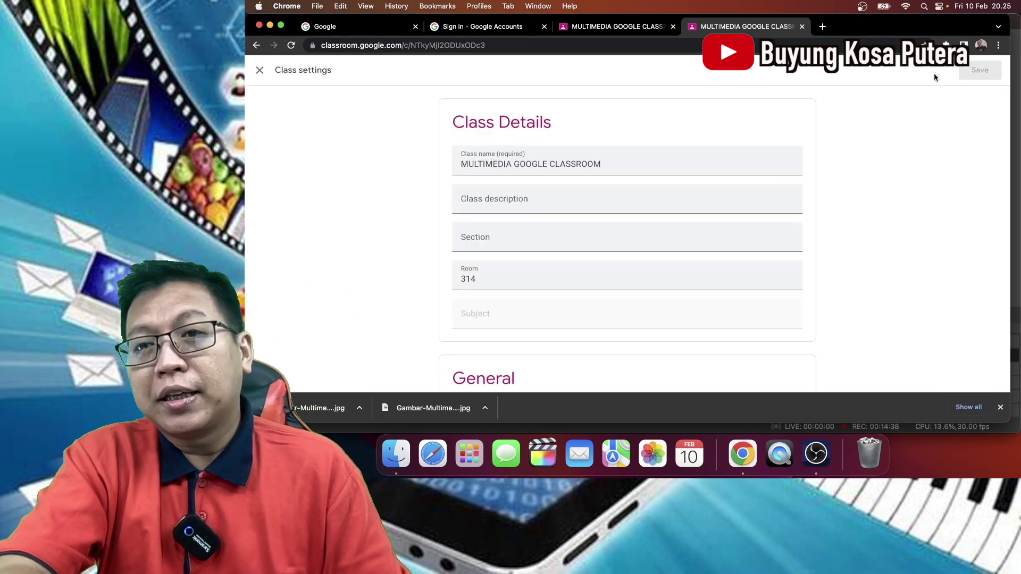
pyautogui.click(659, 167)
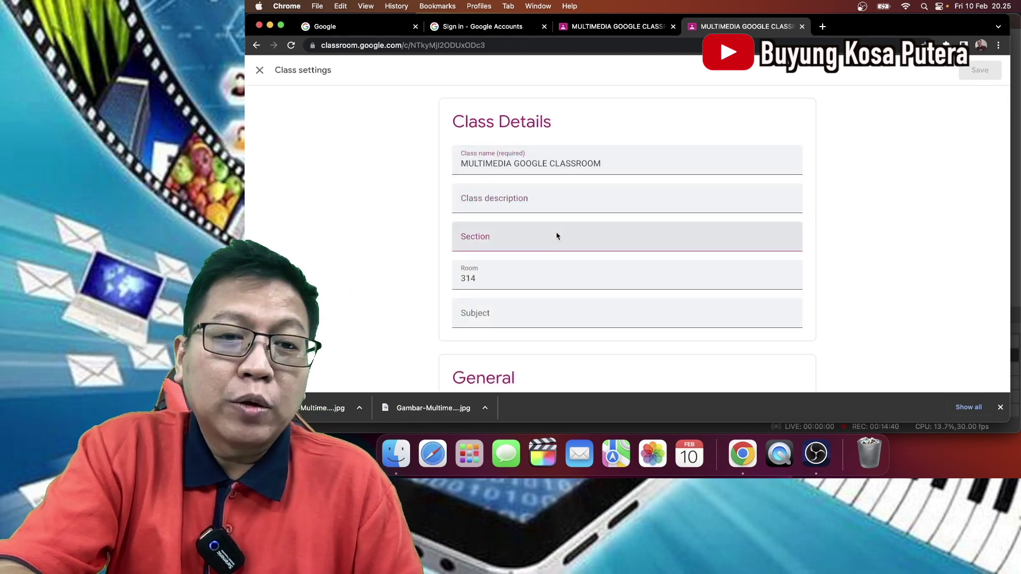
pyautogui.scroll(-5, 556, 236)
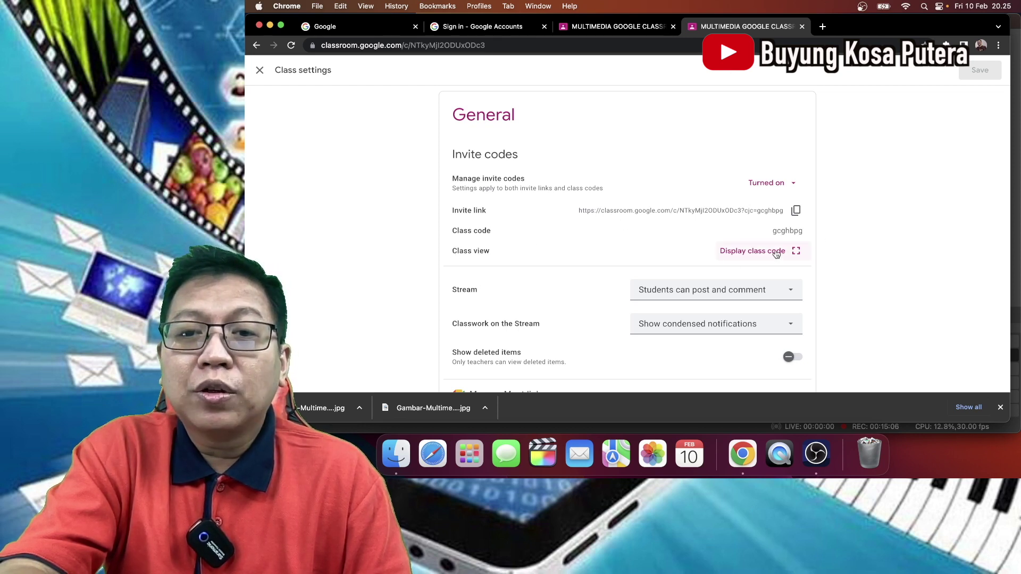
pyautogui.click(776, 254)
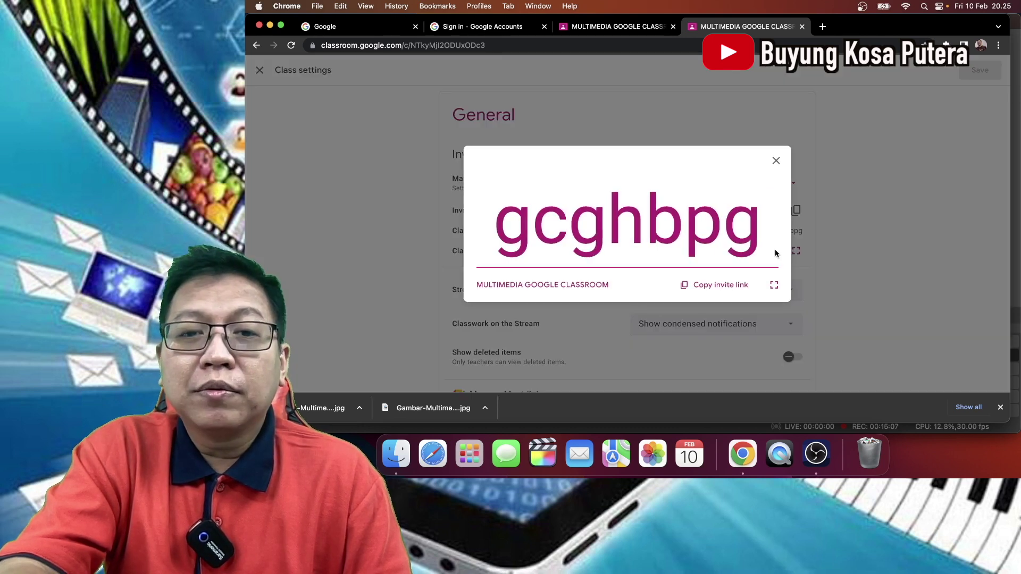
pyautogui.click(776, 161)
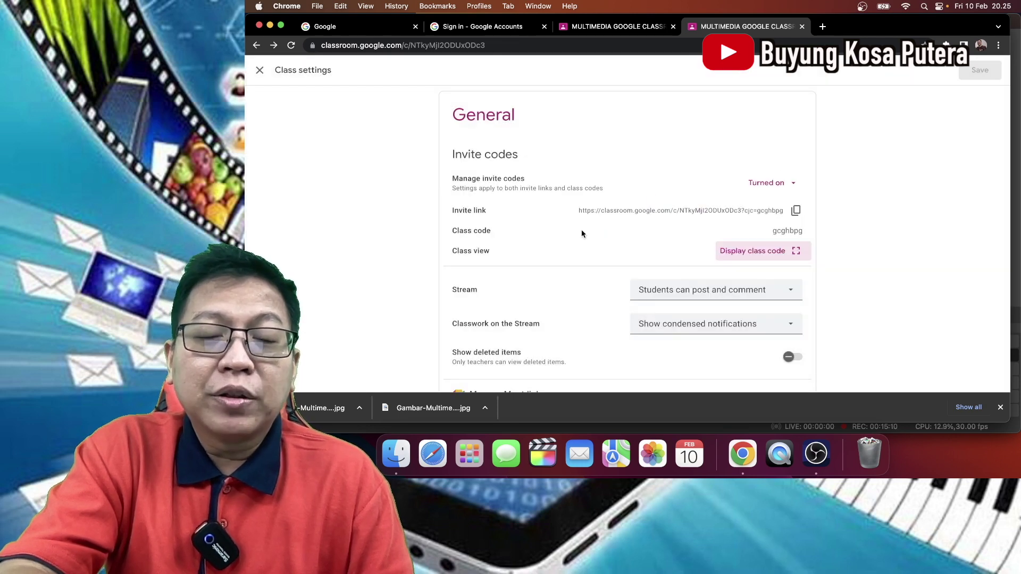
pyautogui.scroll(-3, 582, 231)
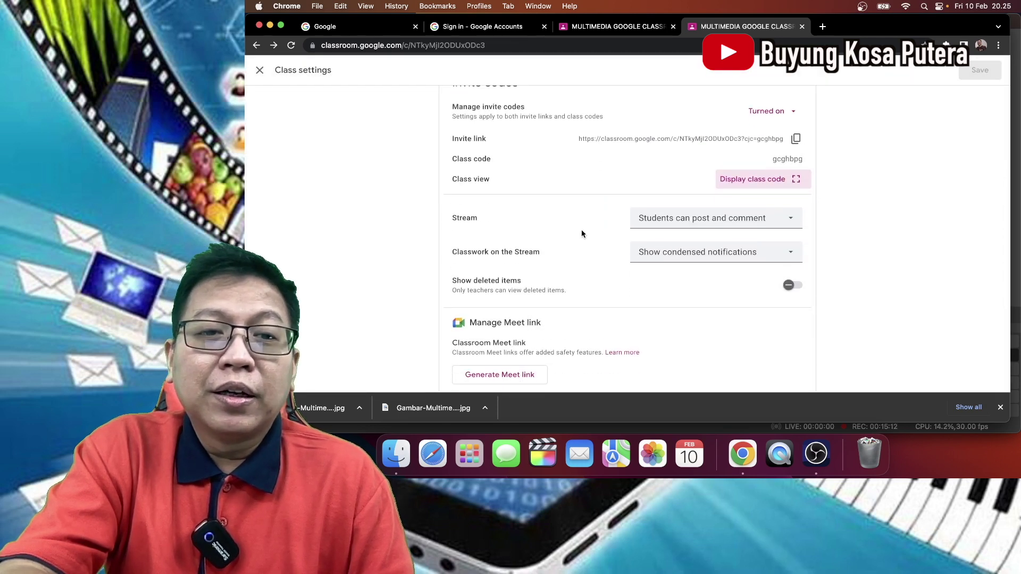
pyautogui.scroll(2, 582, 234)
pyautogui.scroll(-5, 581, 233)
pyautogui.scroll(7, 582, 234)
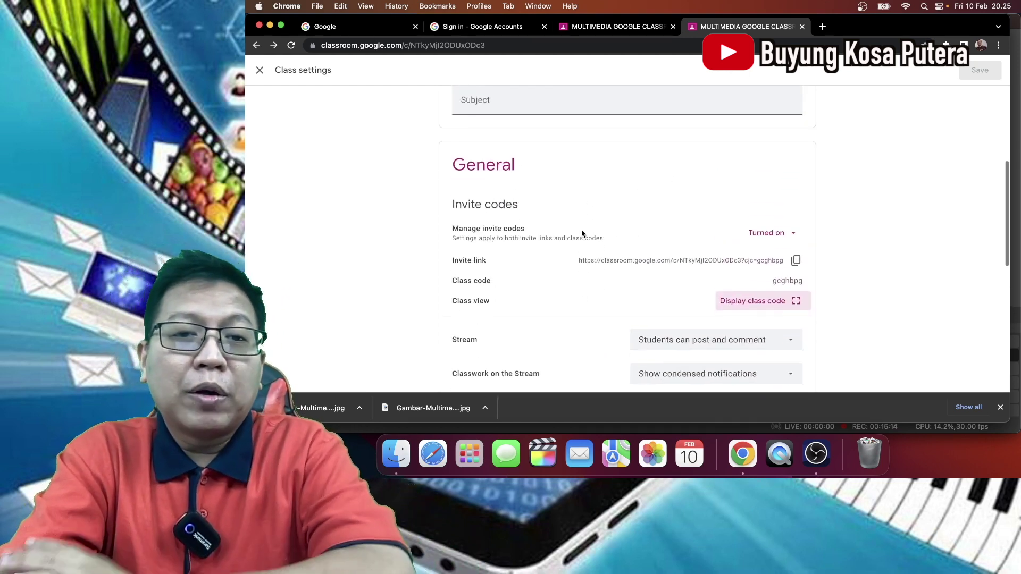
pyautogui.scroll(-1, 581, 234)
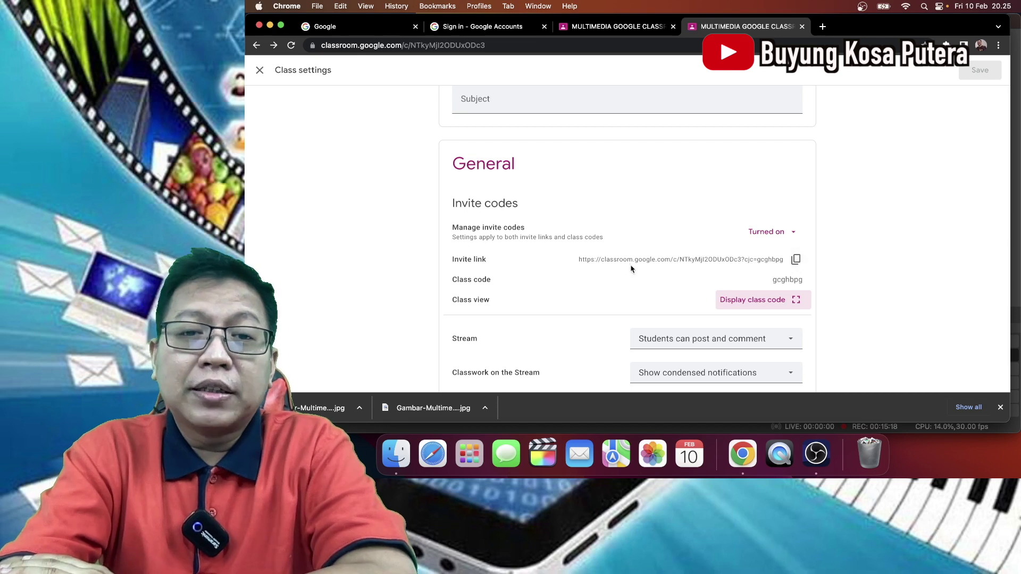
pyautogui.click(796, 260)
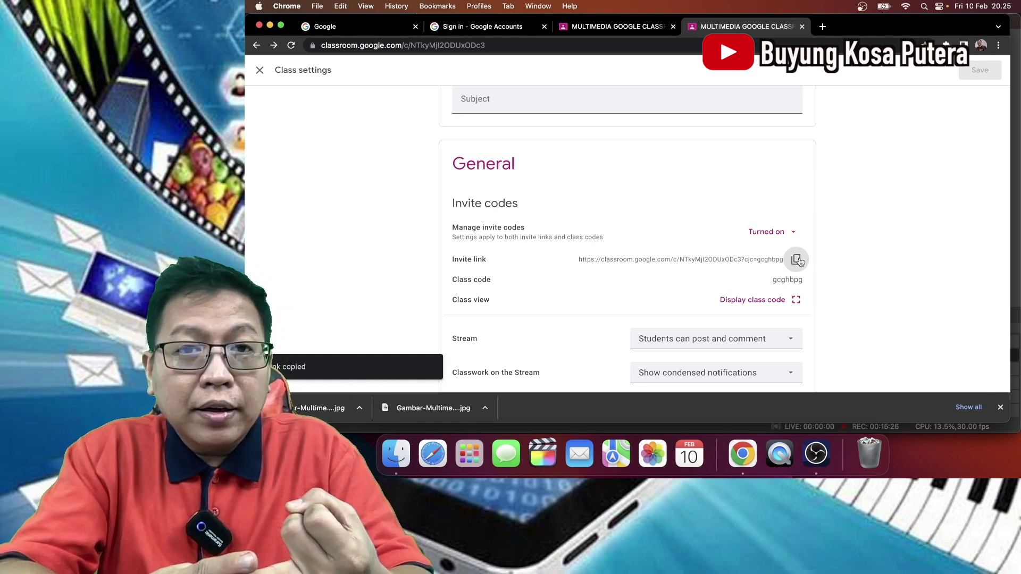
# - Open classroom.google.com in a separate window under a different Chrome profile
pyautogui.click(822, 26)
pyautogui.moveTo(839, 27); pyautogui.dragTo(830, 2)
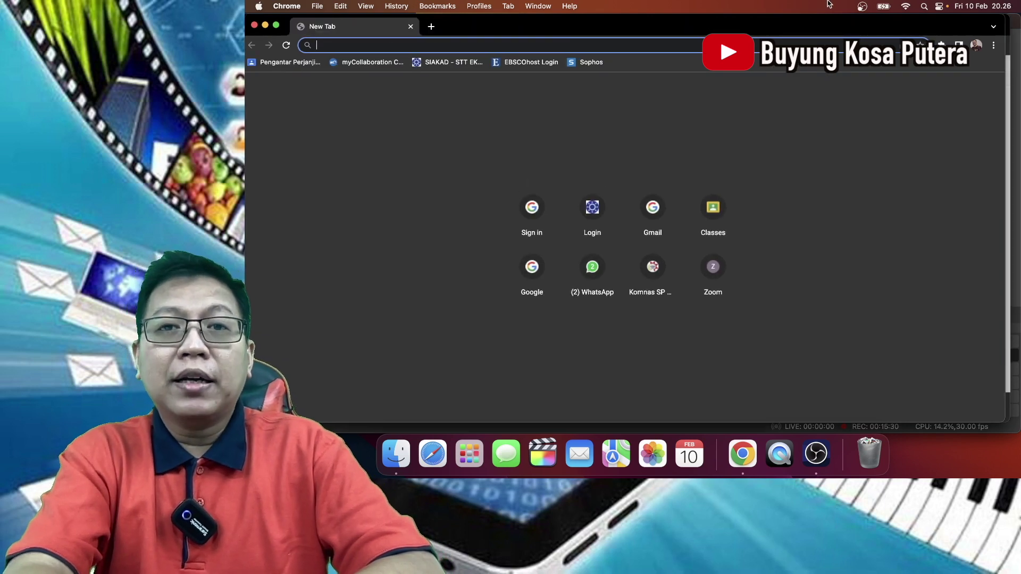
pyautogui.click(978, 45)
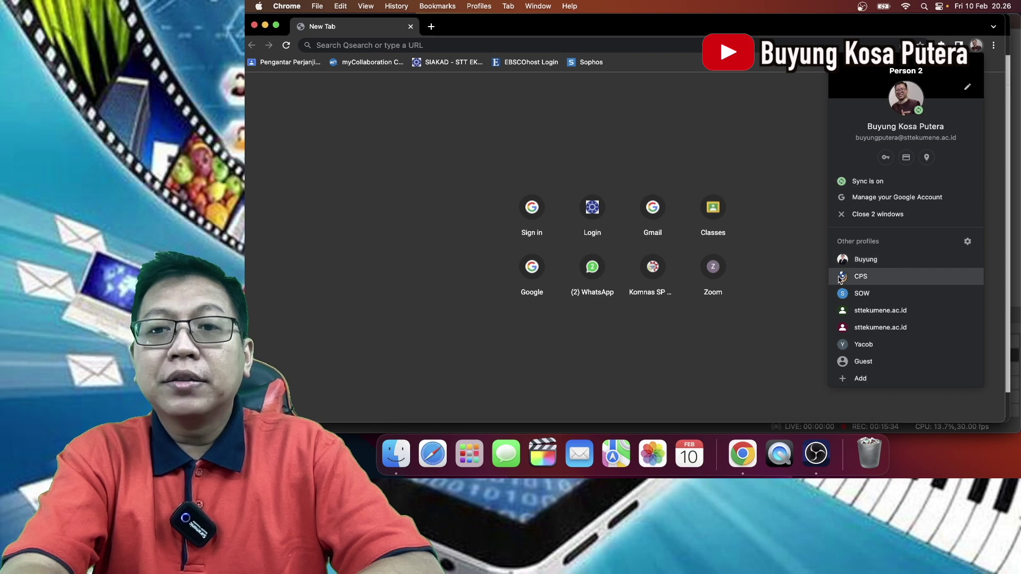
pyautogui.click(862, 260)
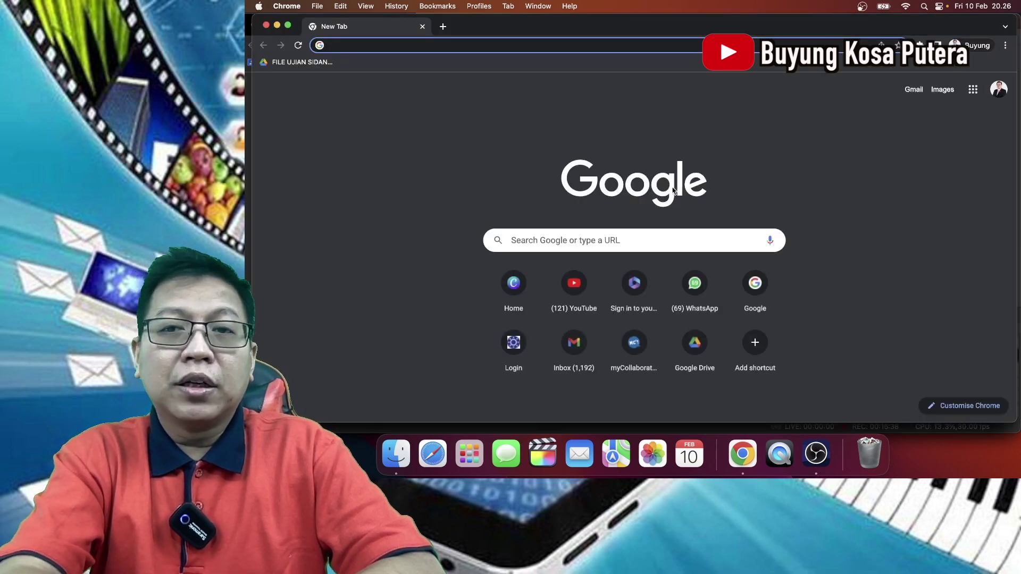
pyautogui.click(585, 45)
pyautogui.write('cl')
pyautogui.press('Return')
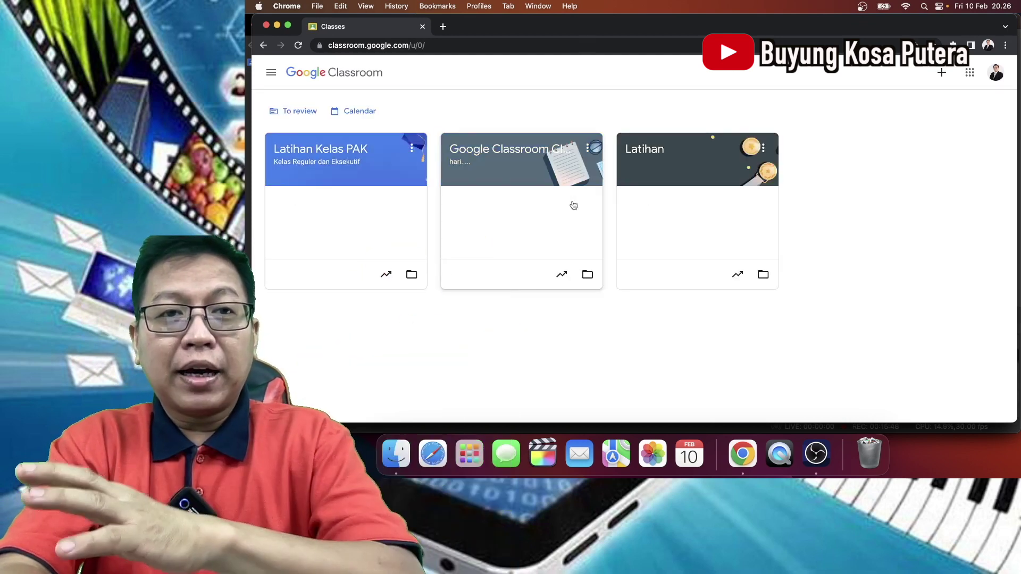
# - Paste the class invite link into the other profile's address bar and load the join page
pyautogui.click(450, 47)
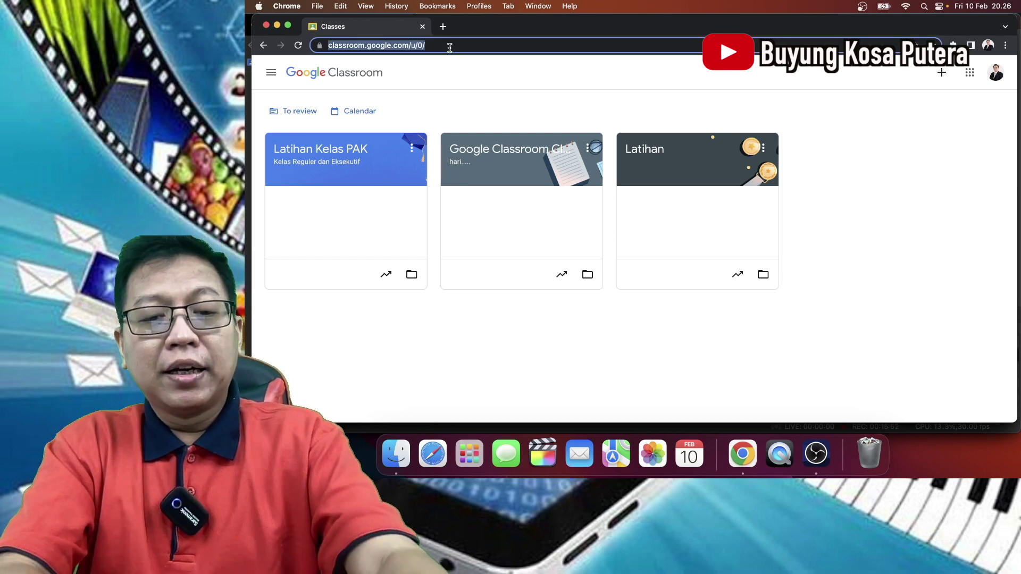
pyautogui.press('super+v')
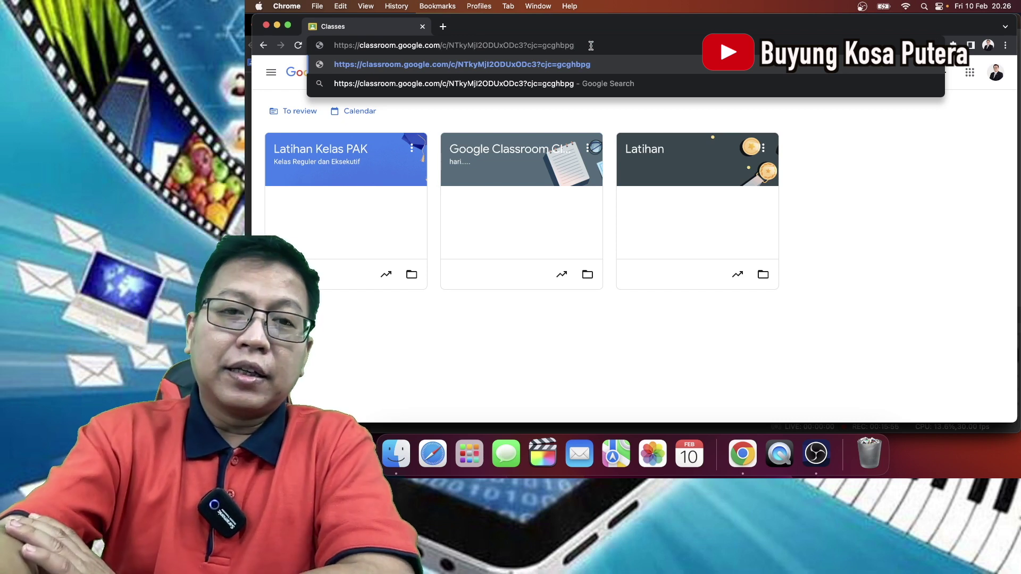
pyautogui.press('Return')
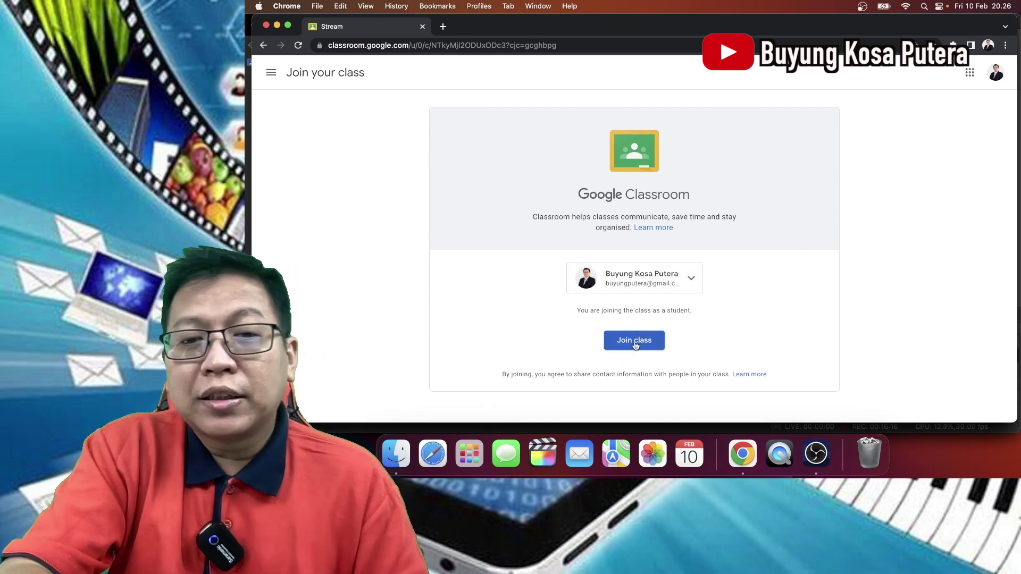
pyautogui.click(634, 341)
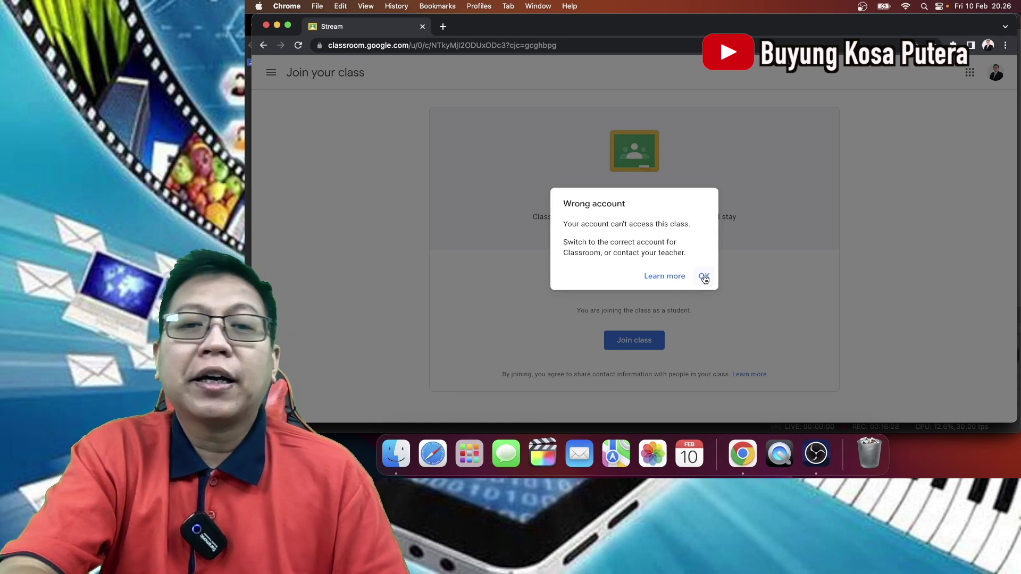
pyautogui.click(704, 277)
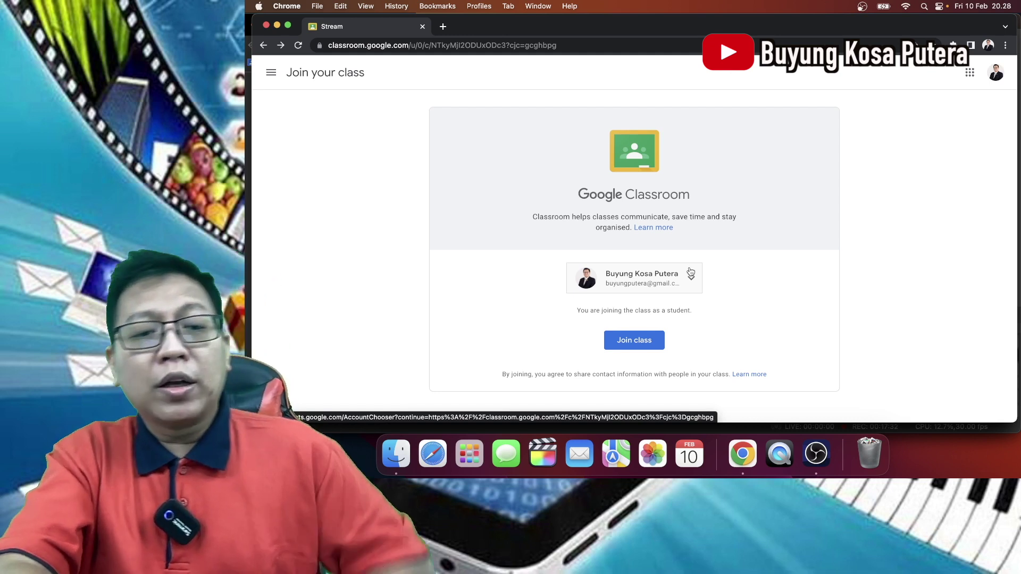
# - Return to the original Chrome window showing the teacher's Class settings for the class
pyautogui.press('super+Tab')
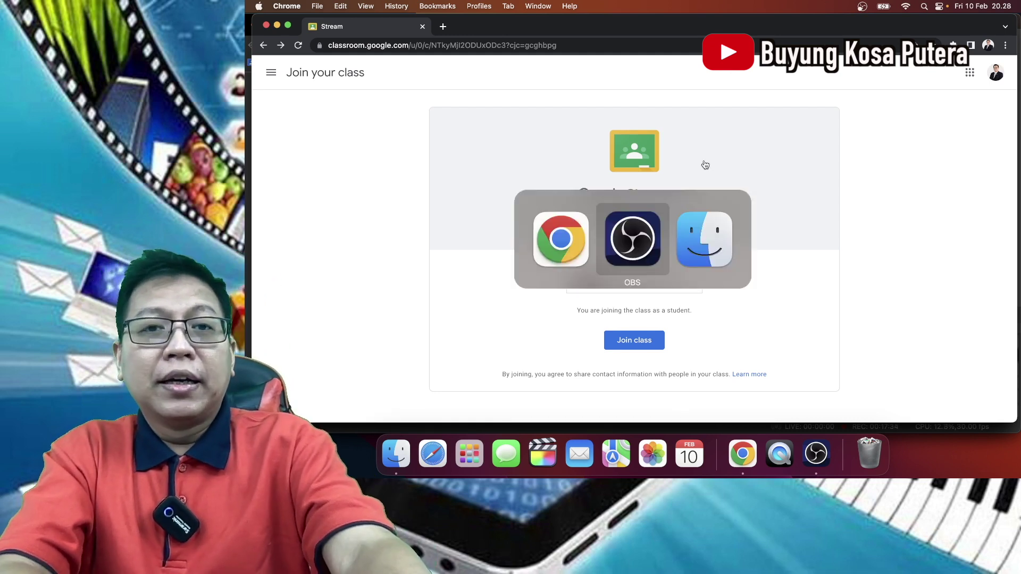
pyautogui.press('super+Tab')
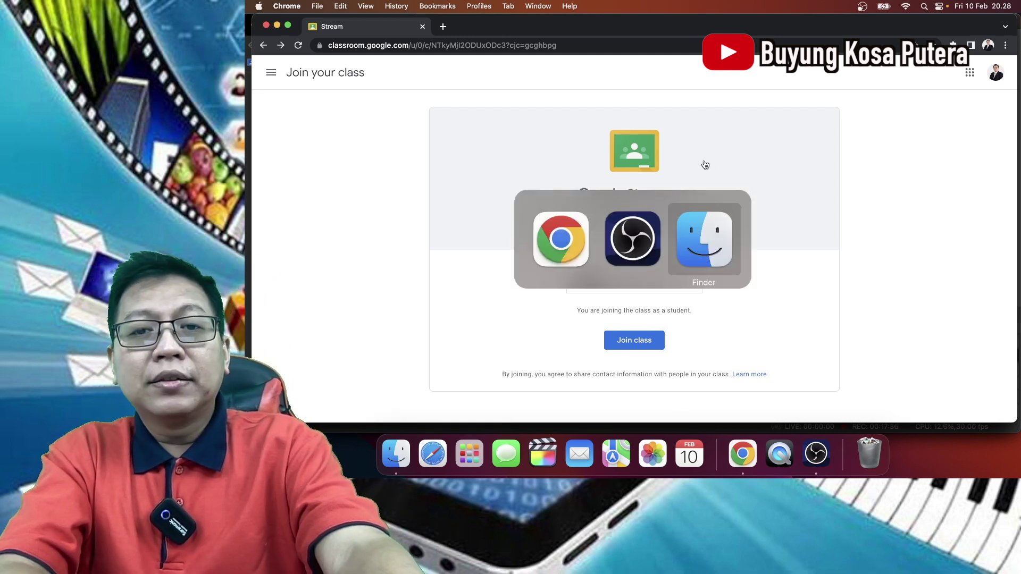
pyautogui.press('super+Tab')
pyautogui.press('super+Tab')
pyautogui.press('super+Tab')
pyautogui.press('super+Tab')
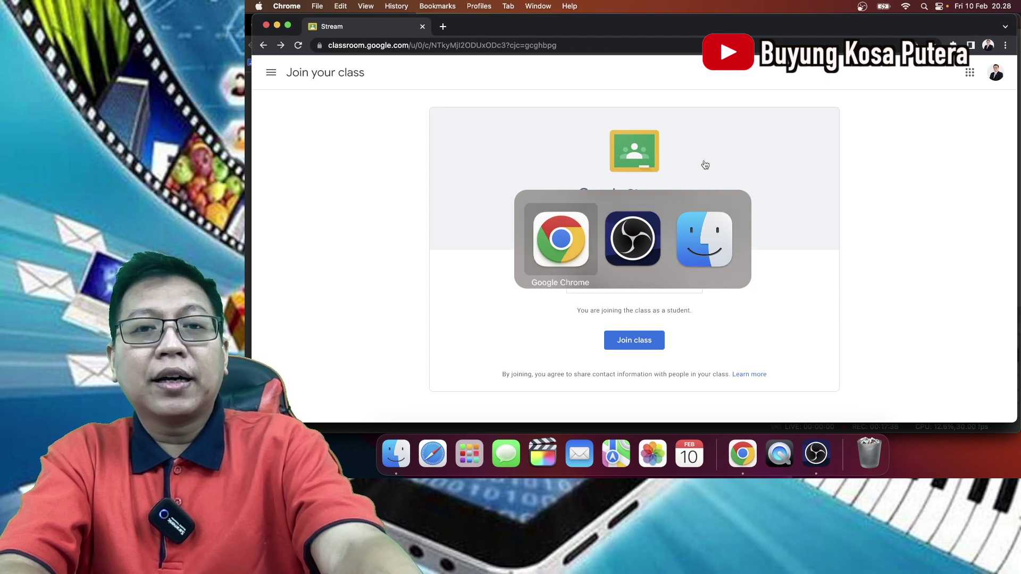
pyautogui.hotkey('ctrl', 'Up')
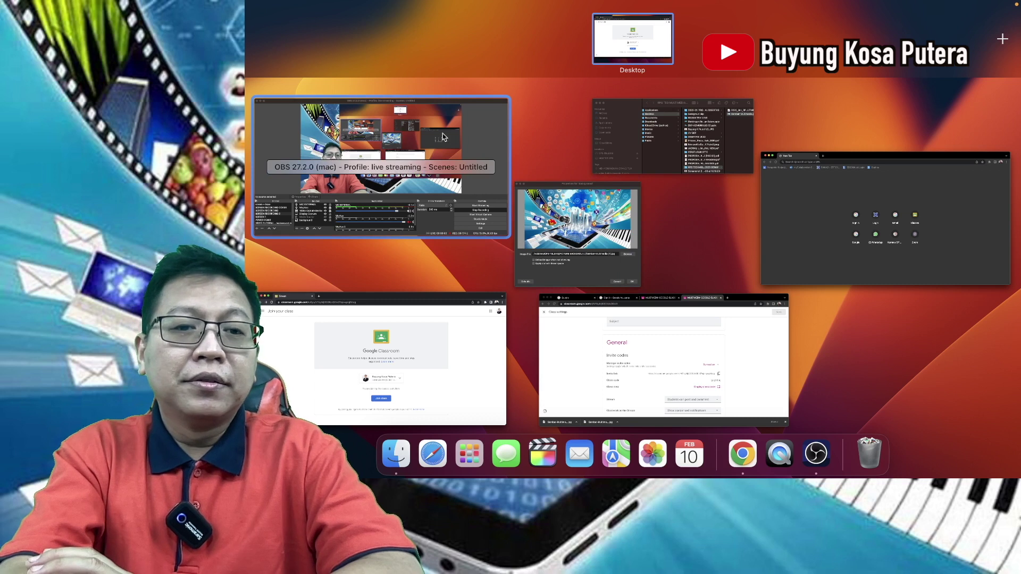
pyautogui.click(623, 374)
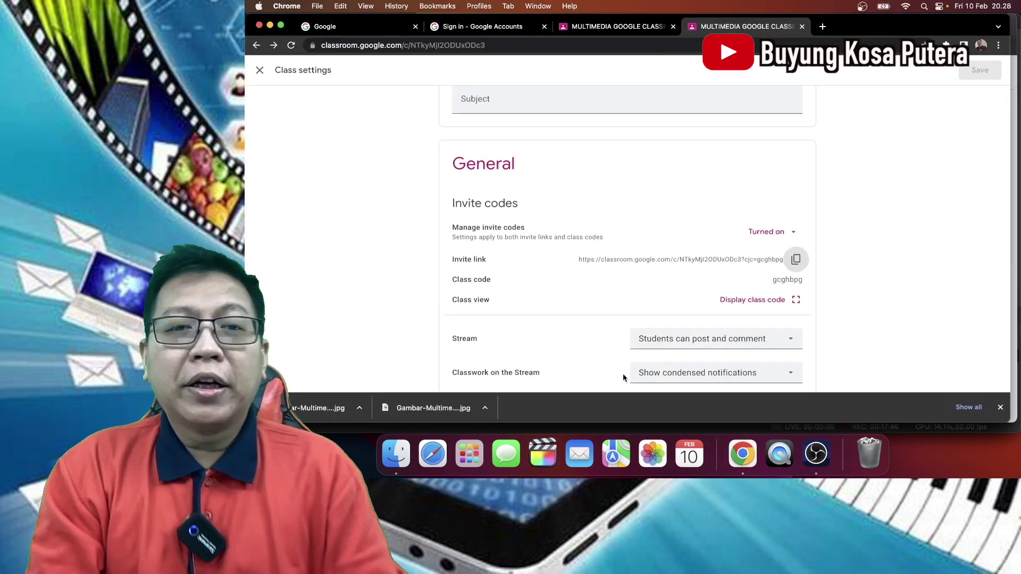
# - Scroll up Class settings and close them to get back to the class Stream
pyautogui.scroll(5, 623, 374)
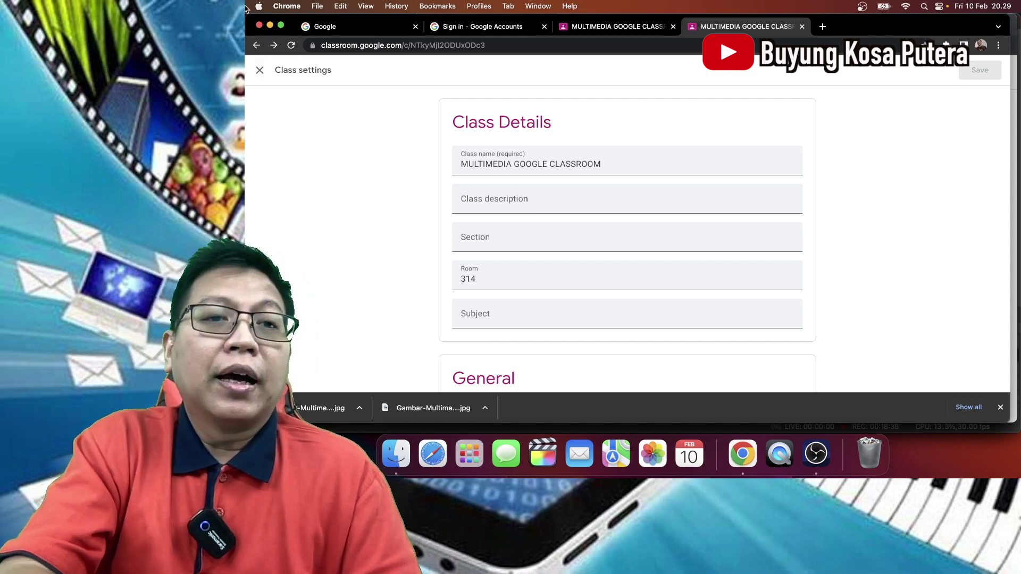
pyautogui.click(262, 73)
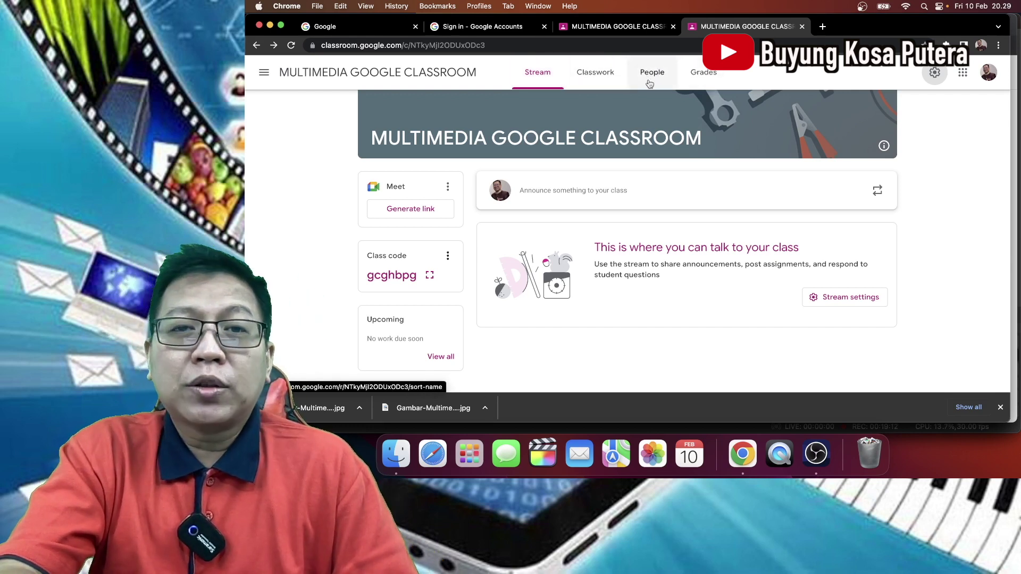
# - Open the class People list and bring up the Invite teachers dialog
pyautogui.click(649, 83)
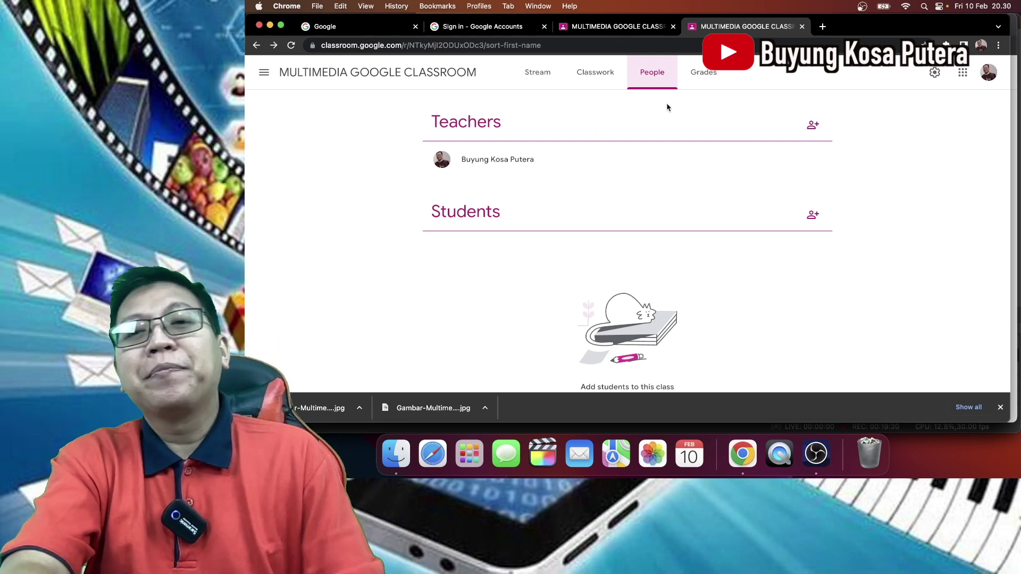
pyautogui.click(813, 125)
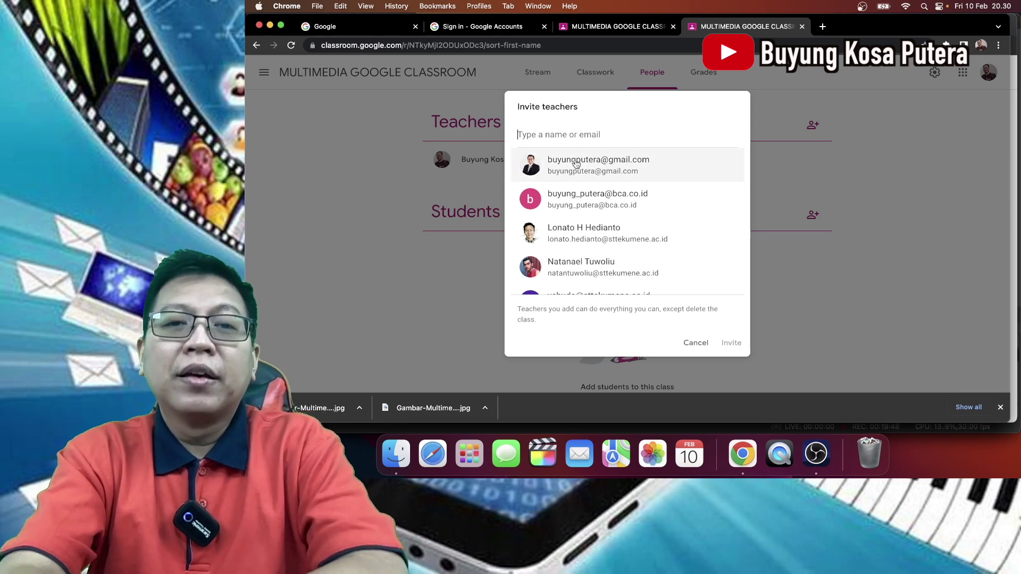
# - Invite the first suggested account as co-teacher, then cancel after the domain error
pyautogui.click(576, 164)
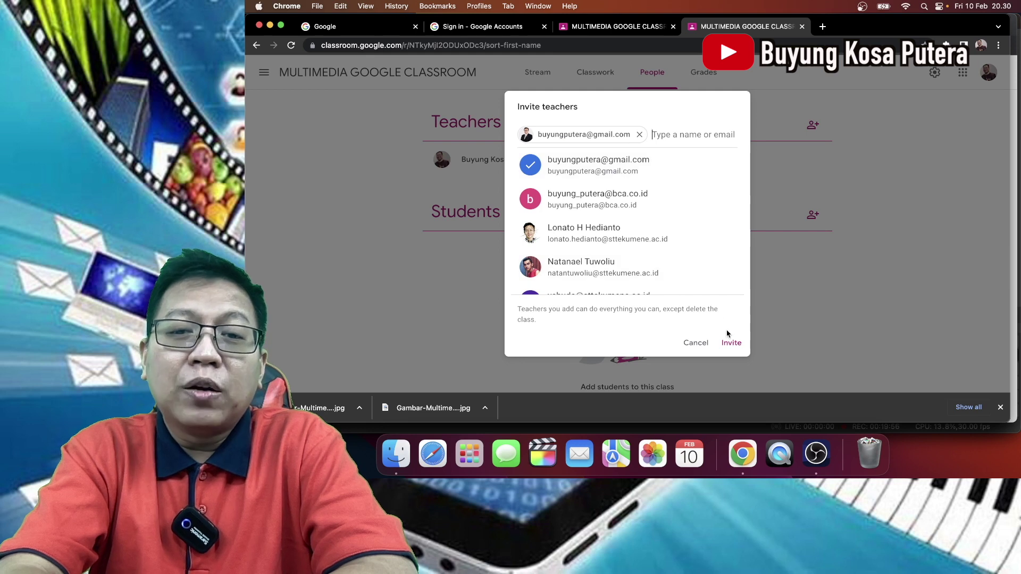
pyautogui.click(735, 349)
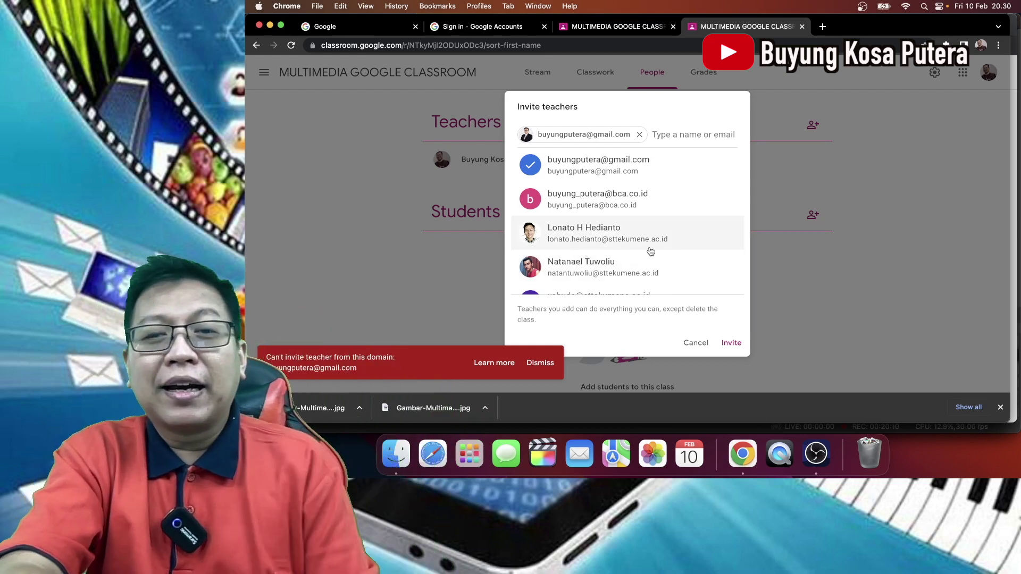
pyautogui.scroll(-3, 670, 239)
pyautogui.scroll(3, 672, 240)
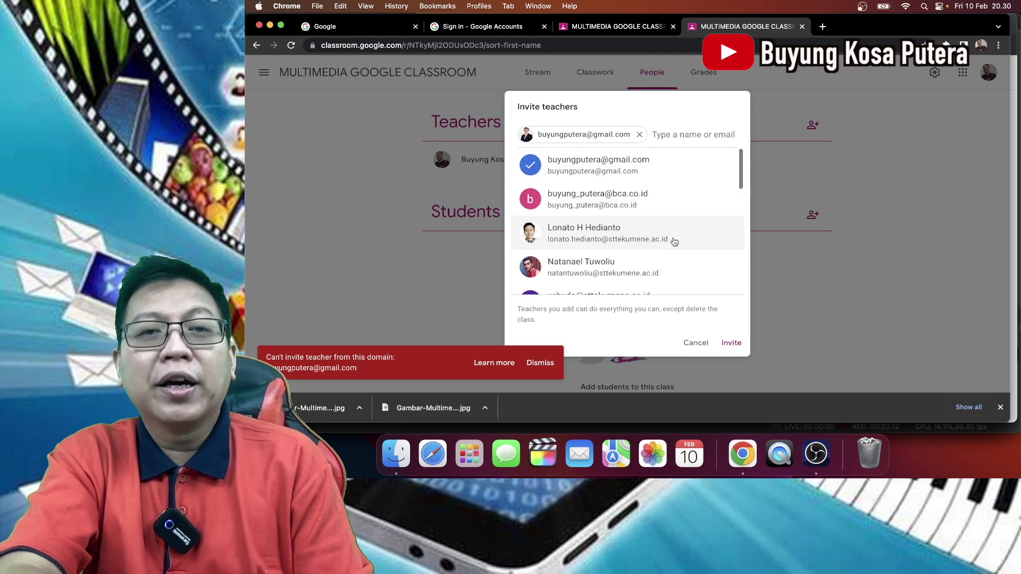
pyautogui.click(696, 344)
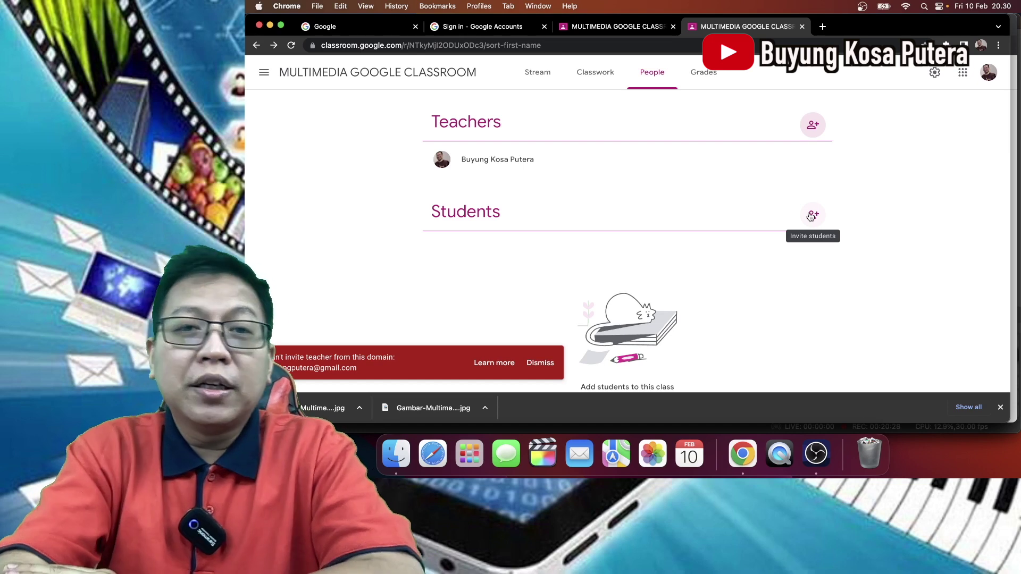
pyautogui.click(811, 217)
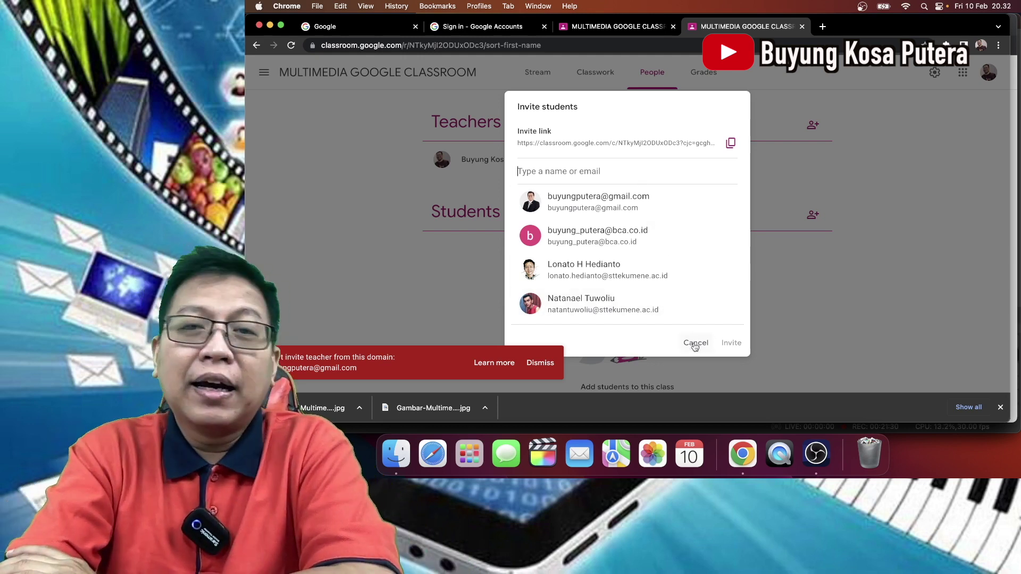
pyautogui.click(695, 342)
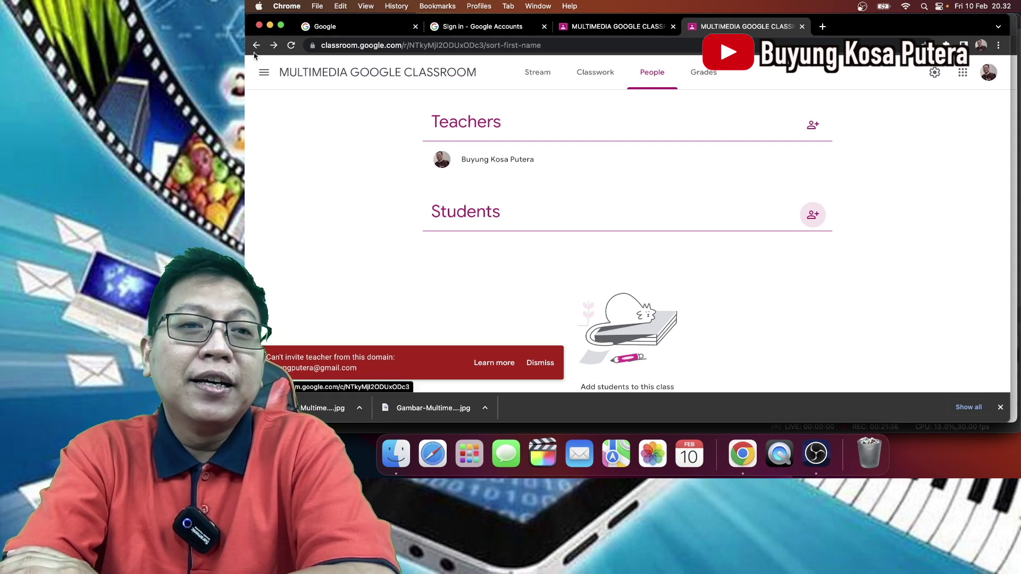
# - Switch to the SMT 2A - MULTIMEDIA class and scroll through its 31 enrolled students
pyautogui.click(263, 72)
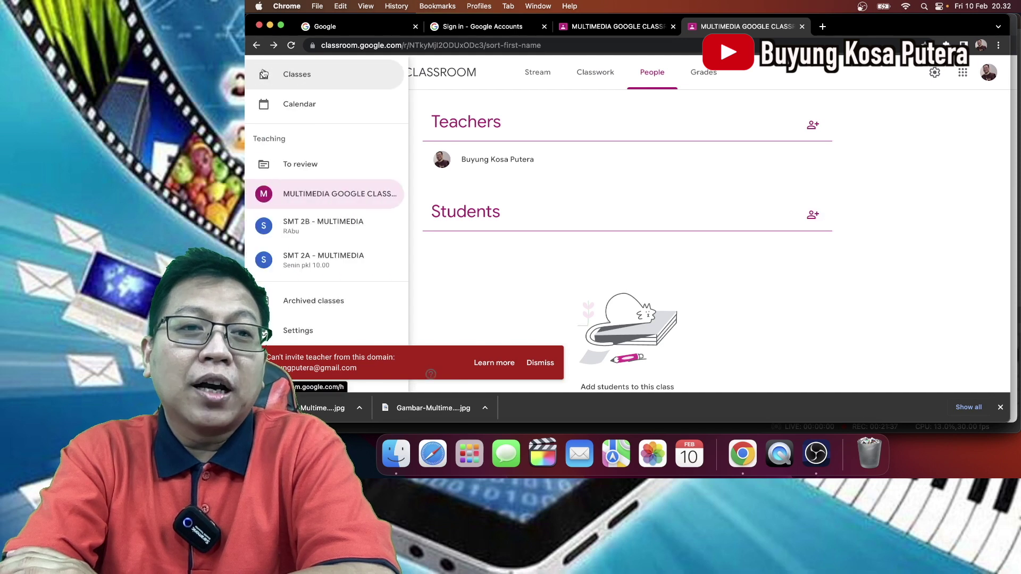
pyautogui.click(310, 257)
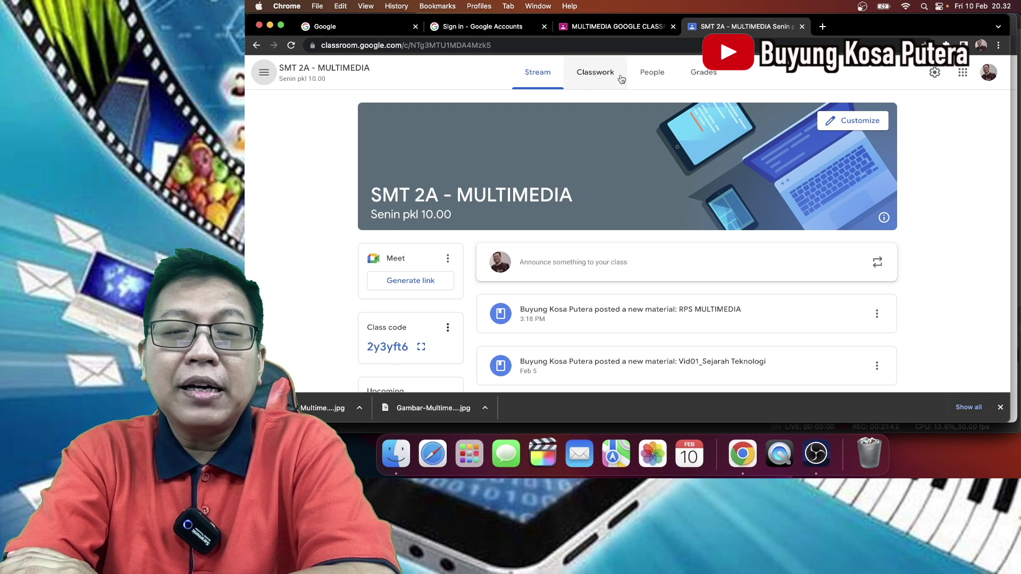
pyautogui.click(654, 79)
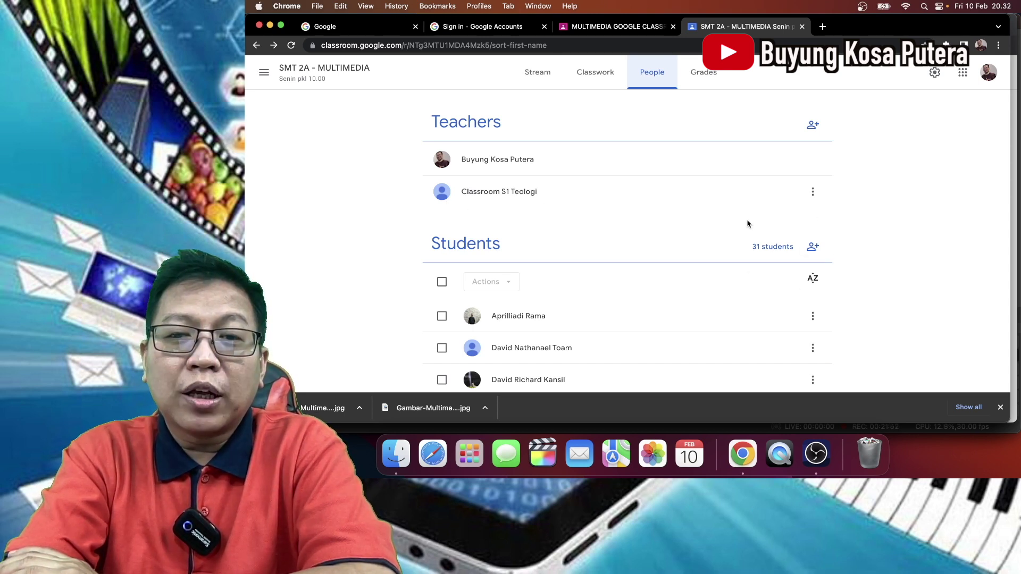
pyautogui.scroll(-4, 747, 222)
pyautogui.scroll(-5, 748, 224)
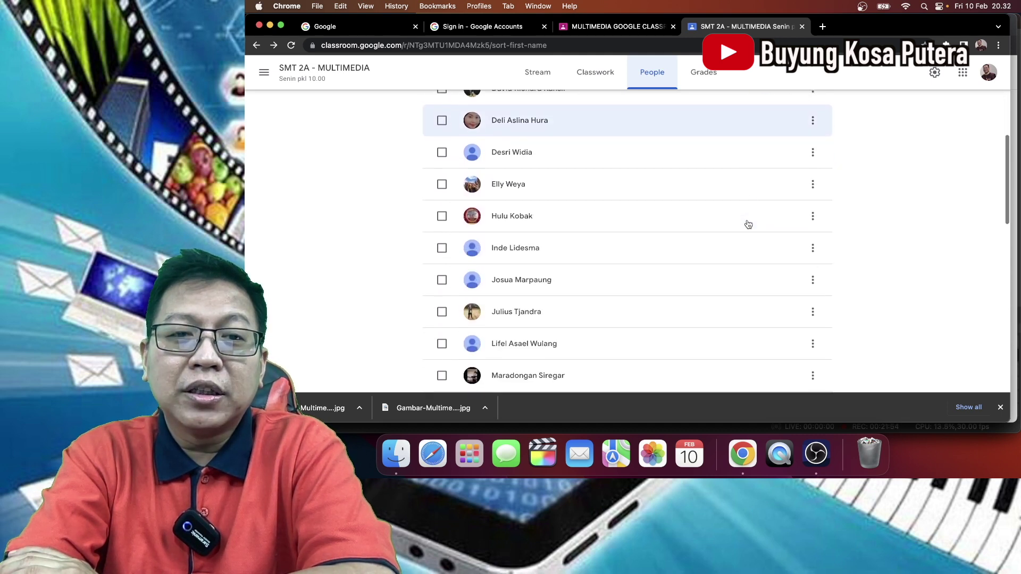
pyautogui.scroll(-8, 748, 224)
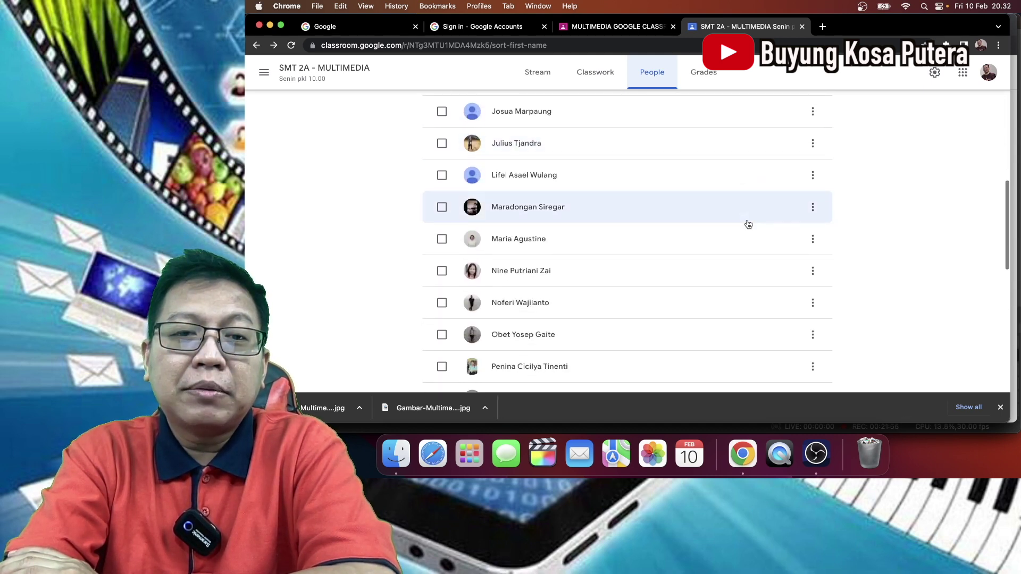
pyautogui.scroll(-3, 748, 224)
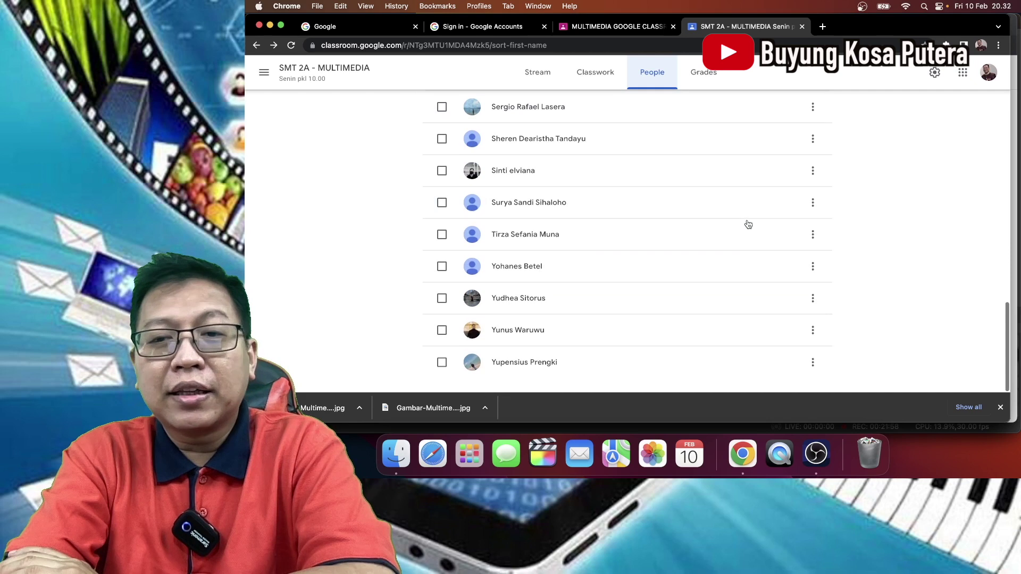
pyautogui.scroll(7, 748, 224)
pyautogui.scroll(2, 748, 224)
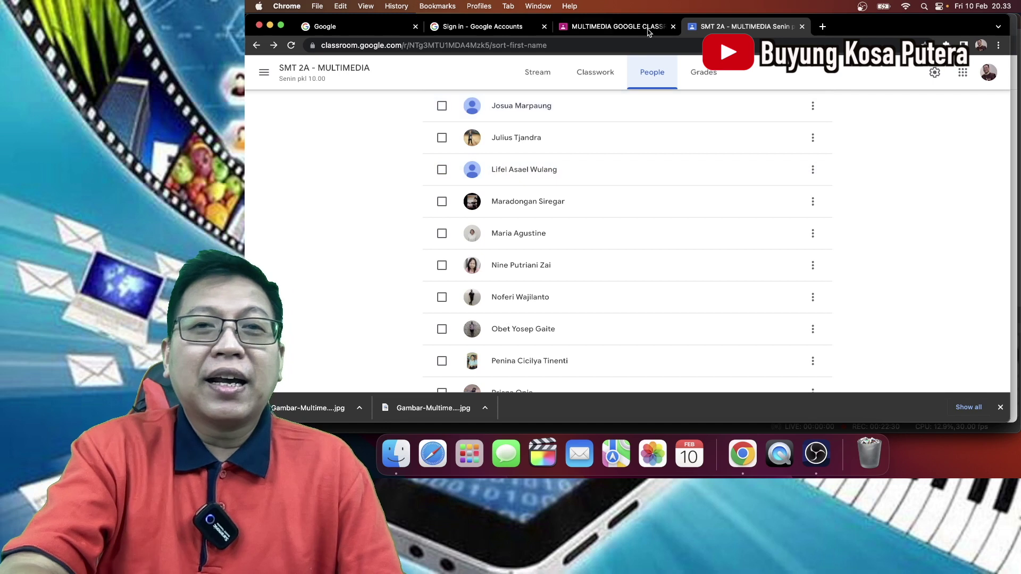
# - Switch to the MULTIMEDIA GOOGLE CLASSROOM tab to see its Stream and class code
pyautogui.click(641, 28)
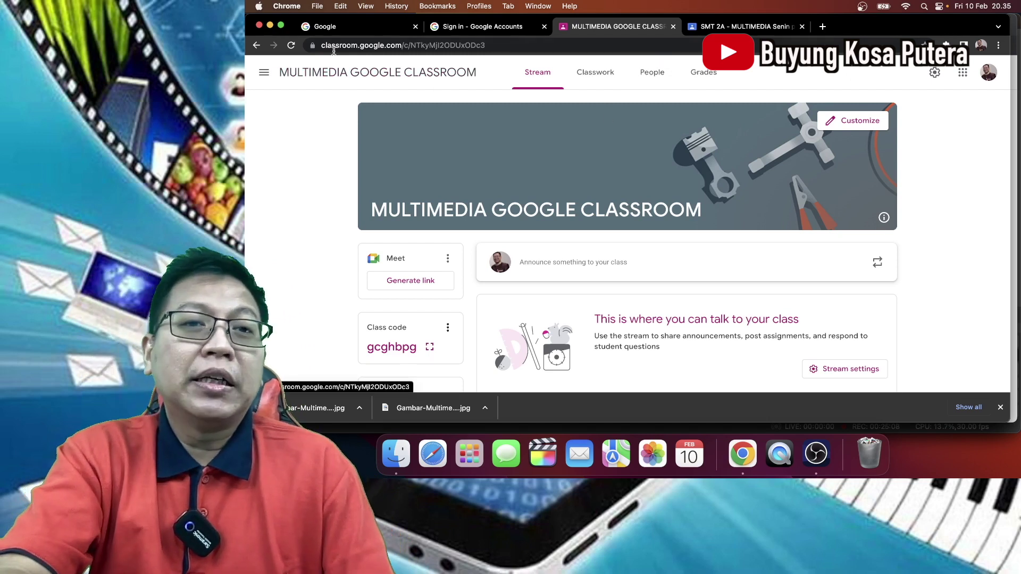
# - Return to the SMT 2A - MULTIMEDIA class and check its Grades and People pages
pyautogui.click(709, 28)
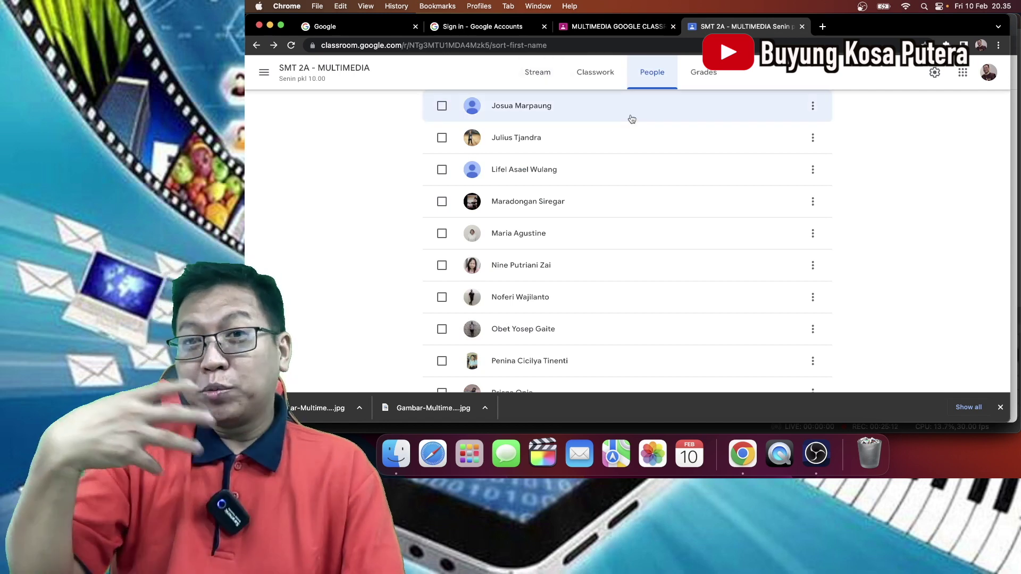
pyautogui.click(698, 74)
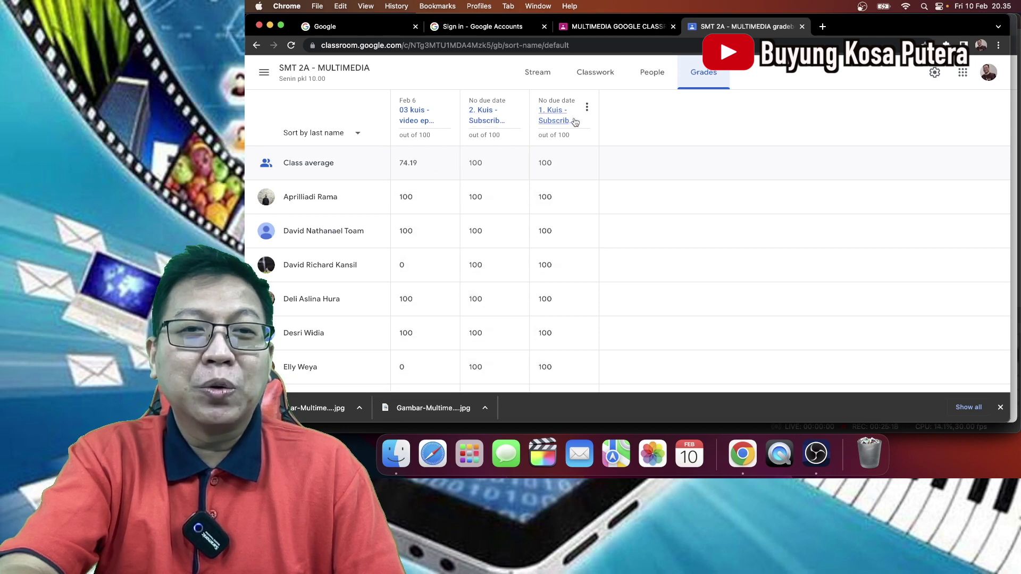
pyautogui.click(652, 73)
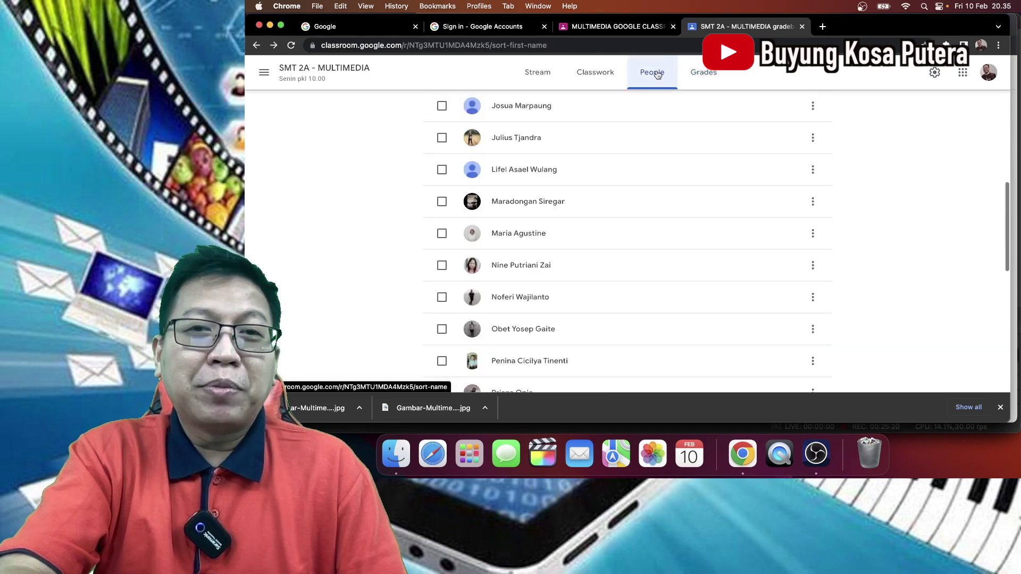
pyautogui.click(592, 76)
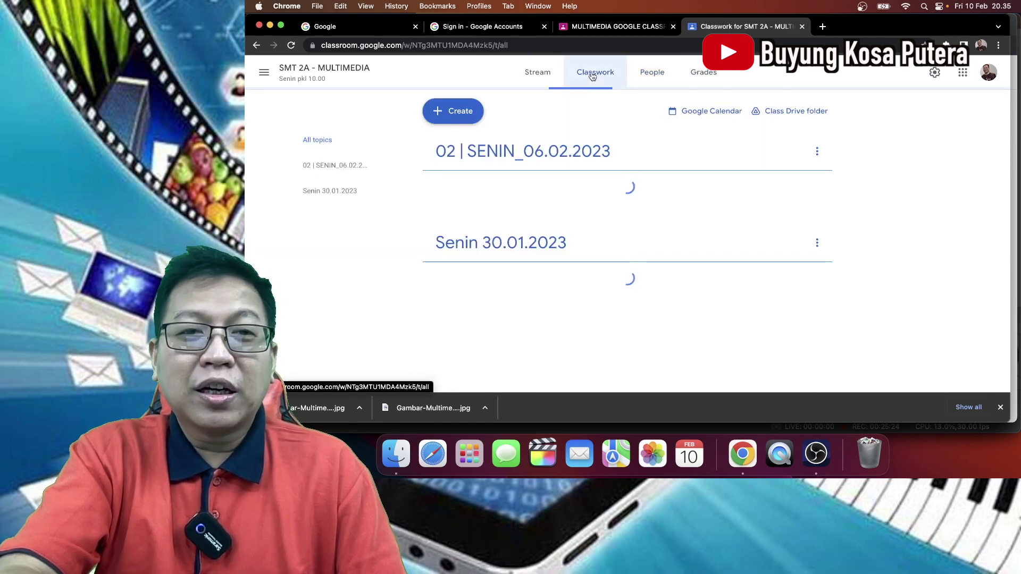
pyautogui.scroll(-1, 581, 258)
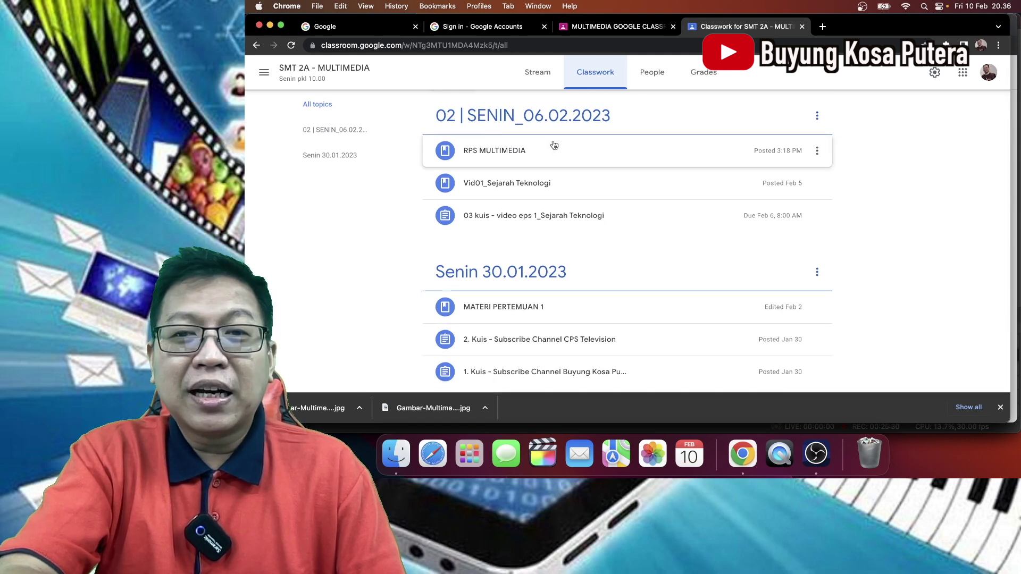
pyautogui.scroll(1, 553, 148)
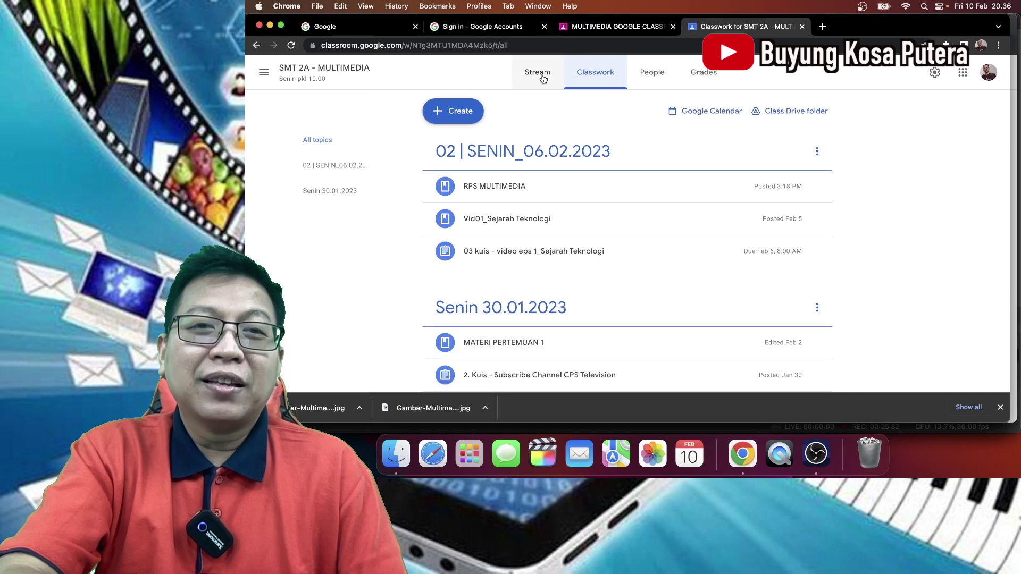
pyautogui.click(542, 77)
pyautogui.scroll(-5, 646, 320)
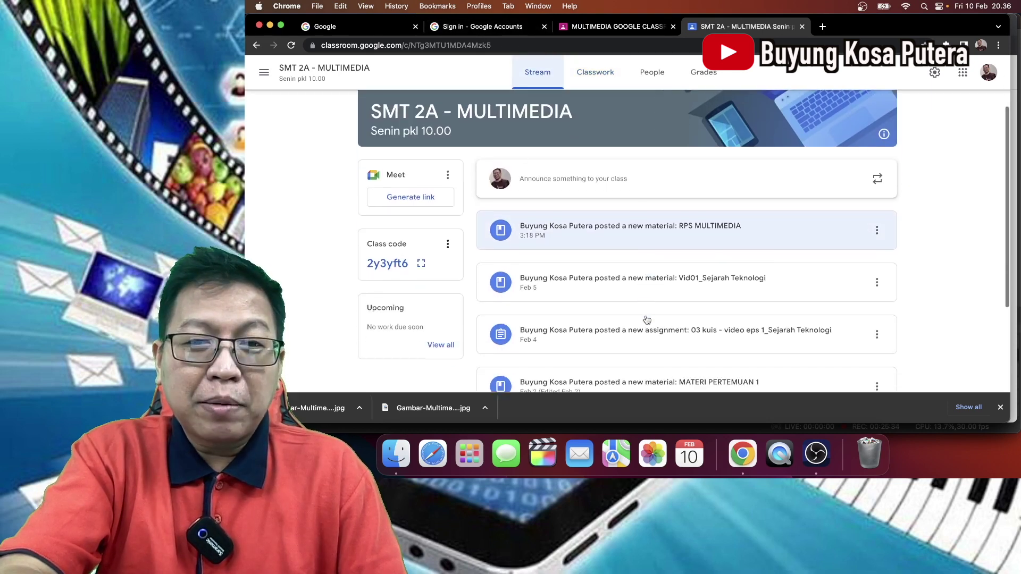
pyautogui.scroll(4, 646, 319)
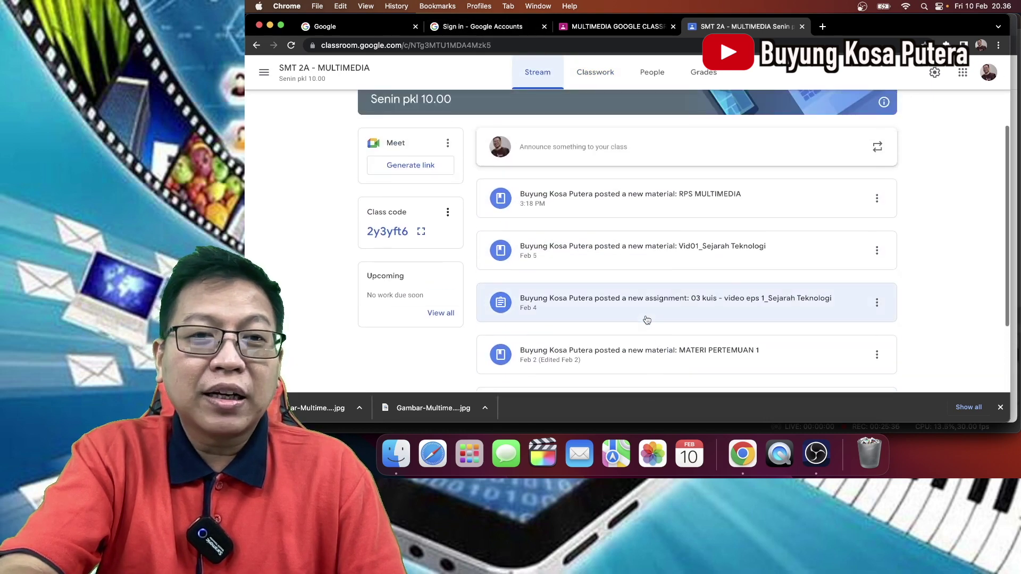
pyautogui.scroll(1, 646, 319)
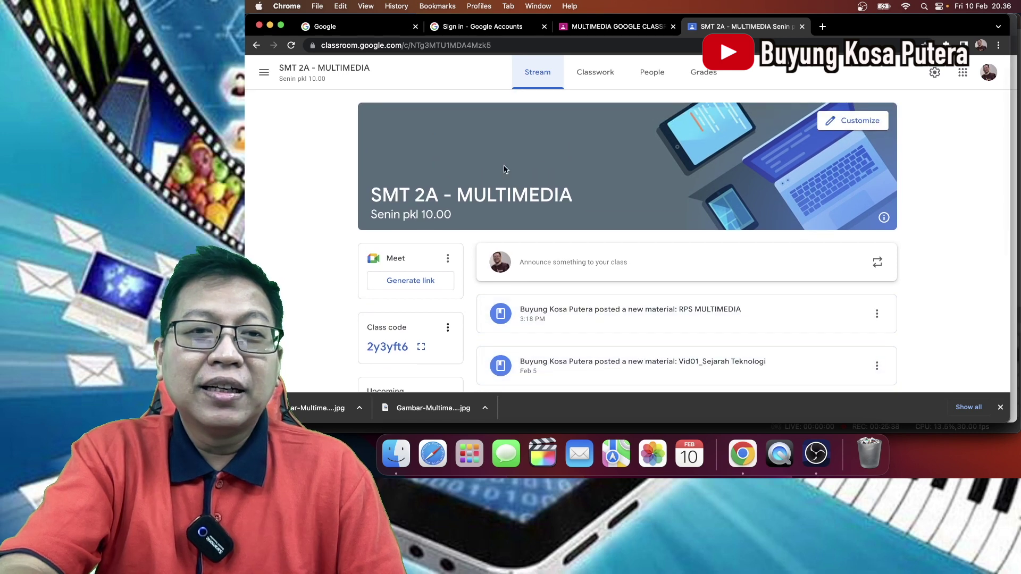